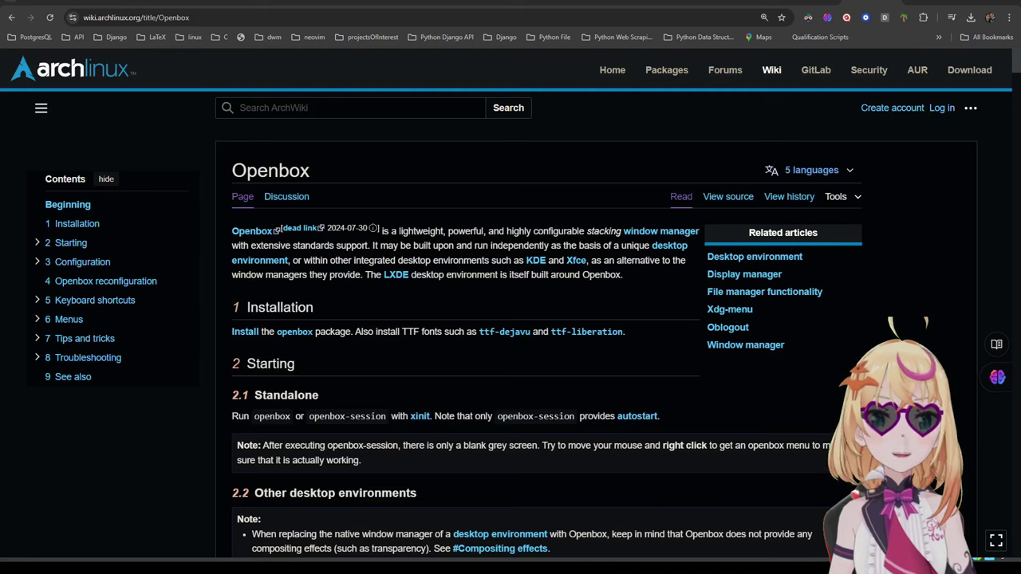
Step: Scroll the ArchWiki Openbox article down to the Configuration section's config-copy commands
scroll(510, 311, "down", 1)
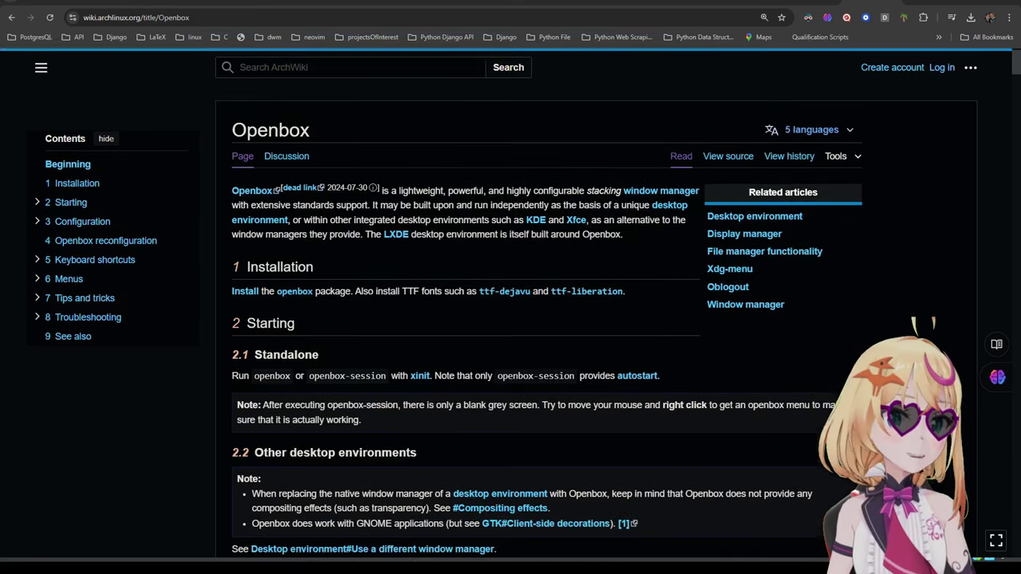
scroll(510, 311, "down", 4)
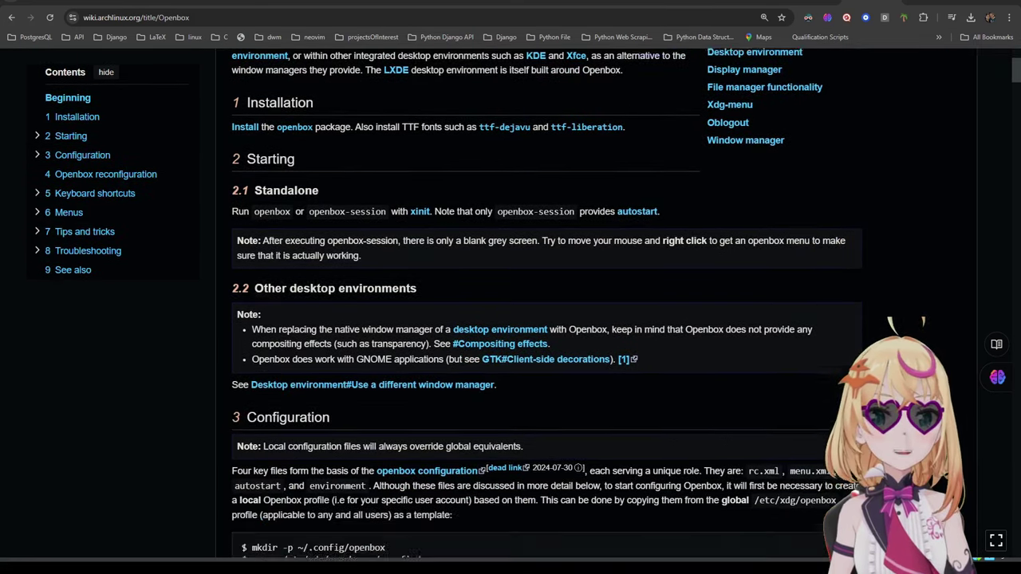
scroll(511, 311, "down", 5)
scroll(510, 311, "down", 1)
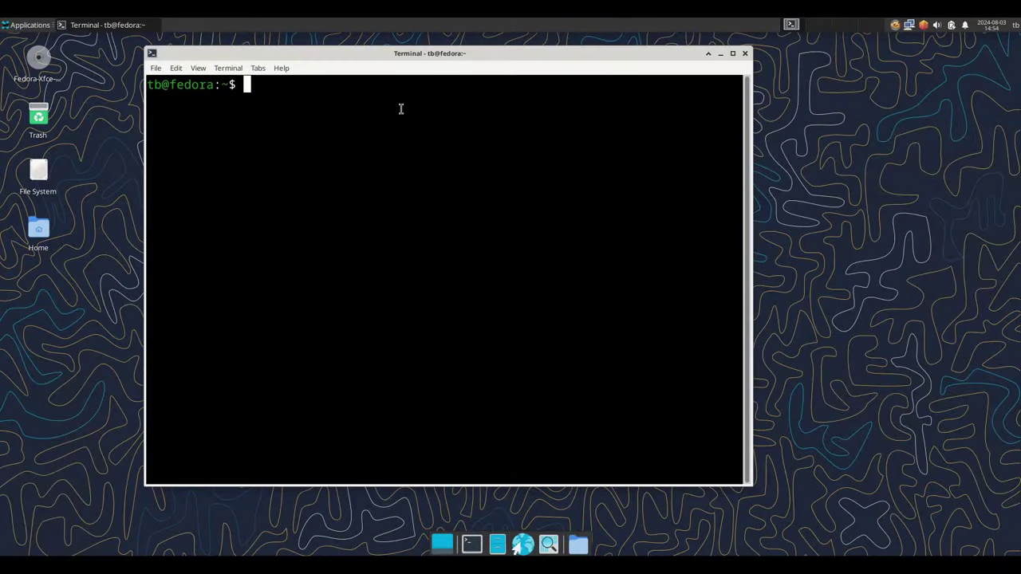
Step: Install the openbox and git packages with dnf, confirming with y
type("sudo dnf install openbox git")
key("Return")
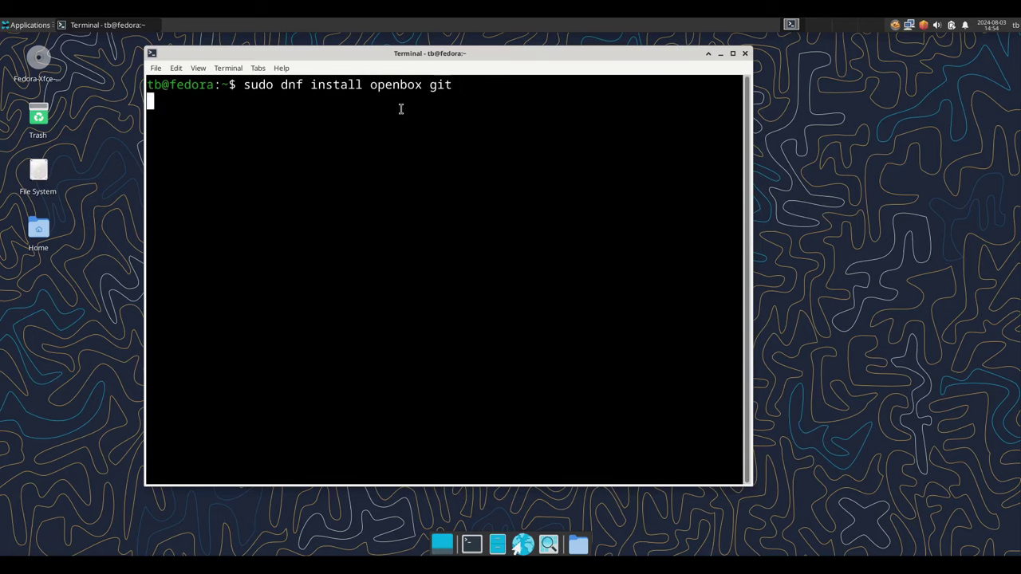
key("Return")
type("y")
key("Return")
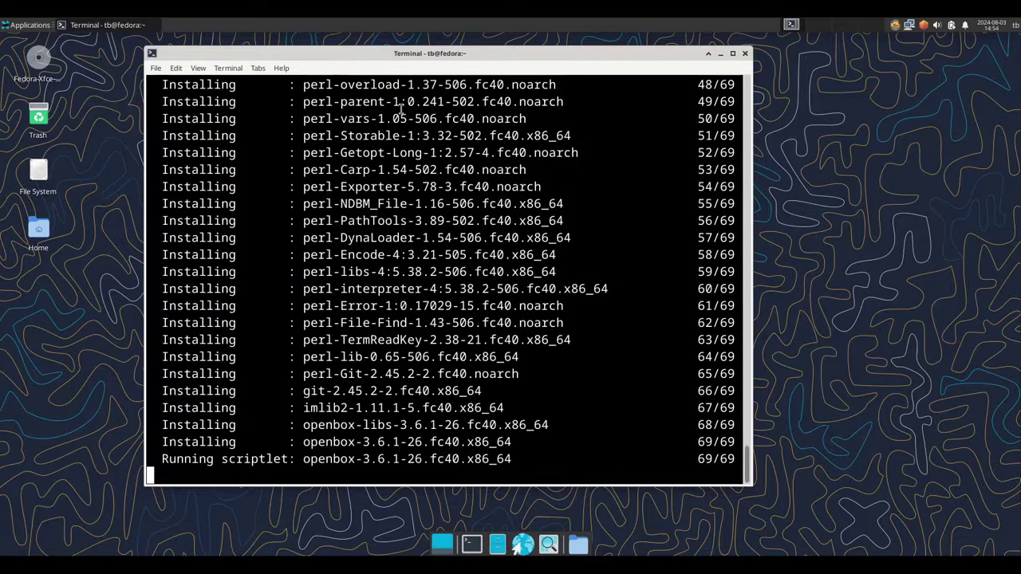
Step: Create ~/.config/openbox, copy /etc/xdg/openbox/ into ~/.config/, and change into ~/.config/openbox/
key("ctrl+l")
type("mkdir ")
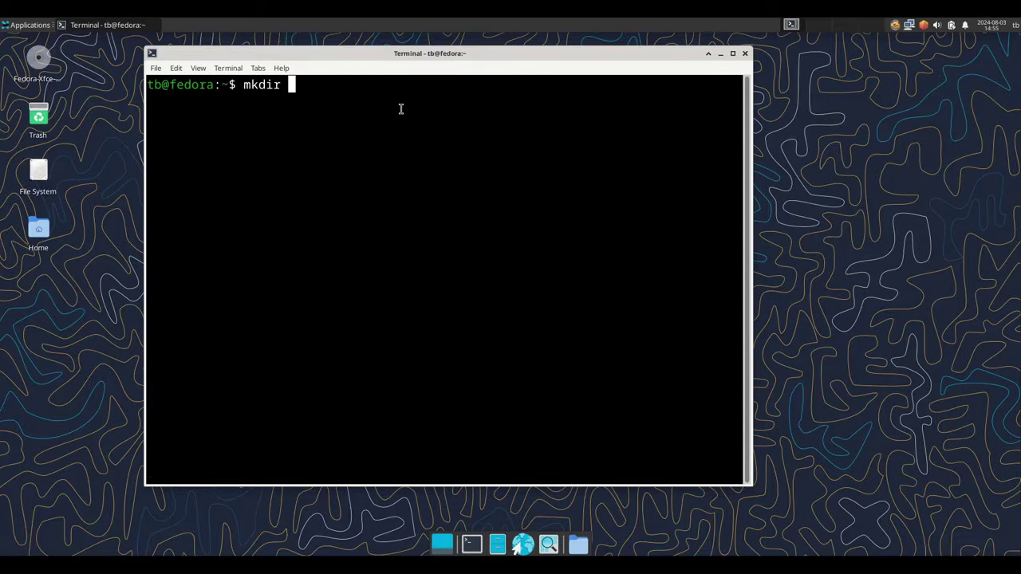
type("-p ~/.config/openbox")
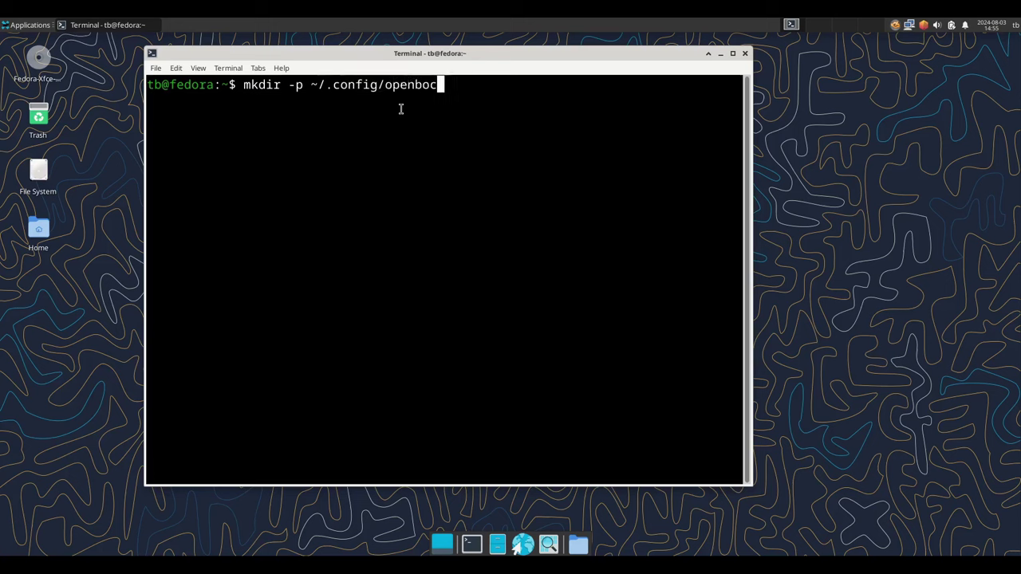
key("Return")
type("cp ")
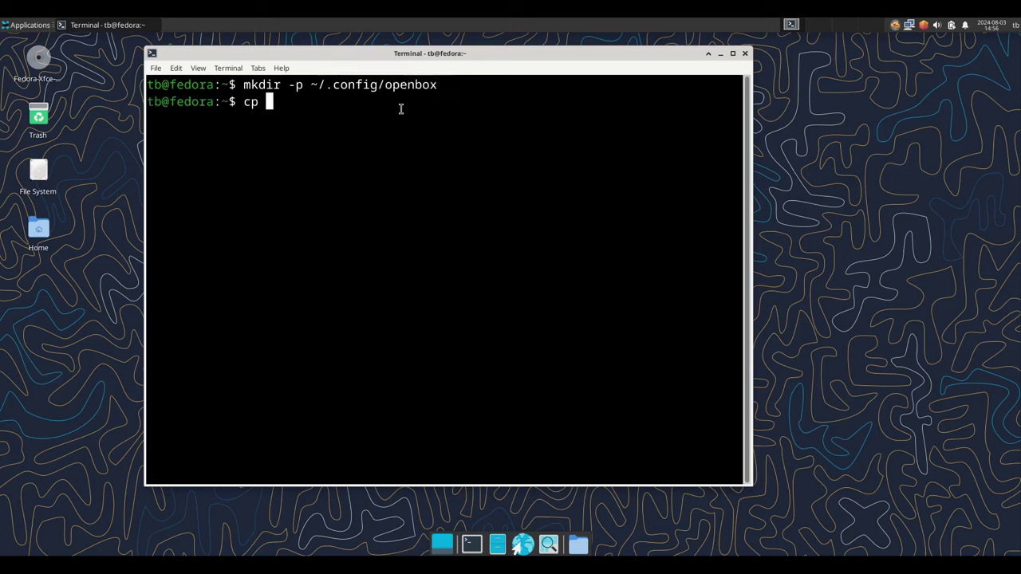
type("-a /etc/xd")
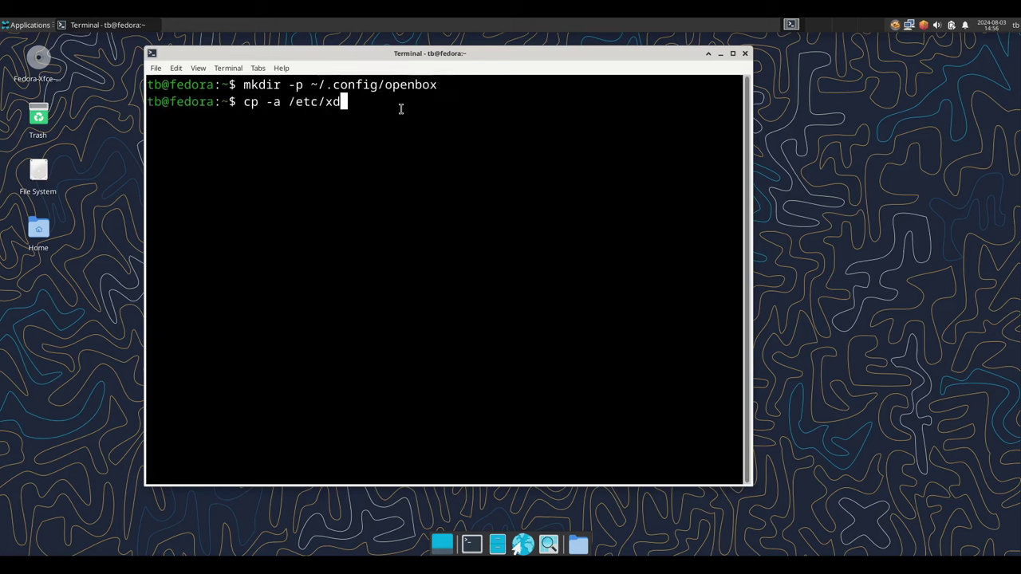
type("g/openbox/ ~/.config/")
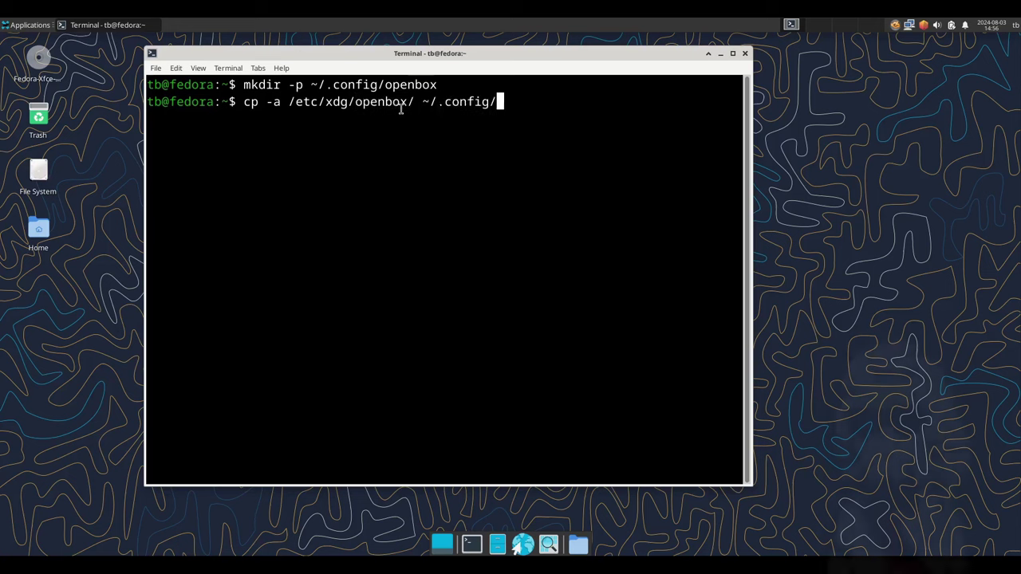
key("Return")
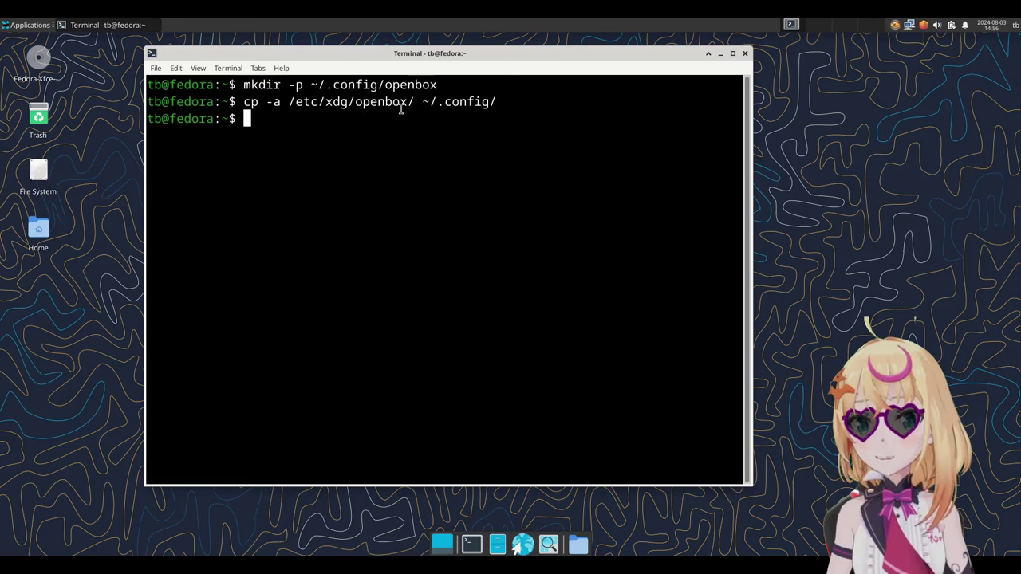
type("cd ~/.config/openbox/")
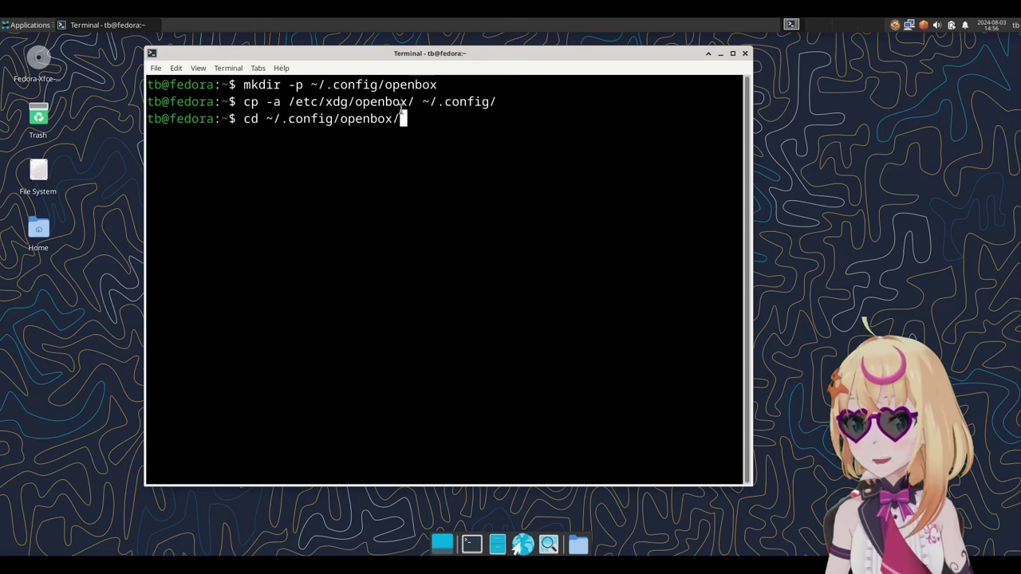
key("Return")
Step: List the config files, recursively chown them to your own user and group, and begin the nitrogen install command
type("ls")
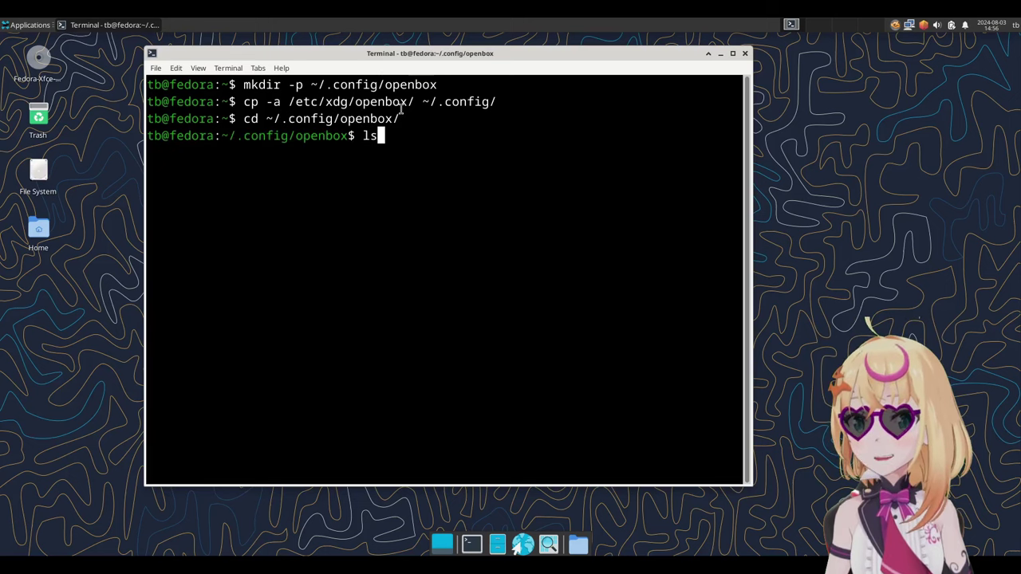
key("Return")
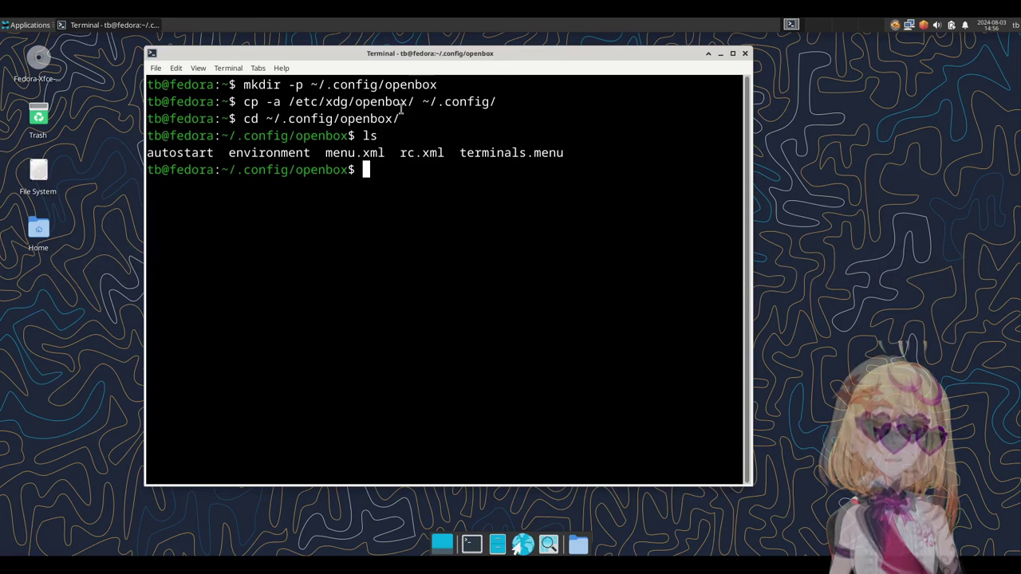
type("sudo chown")
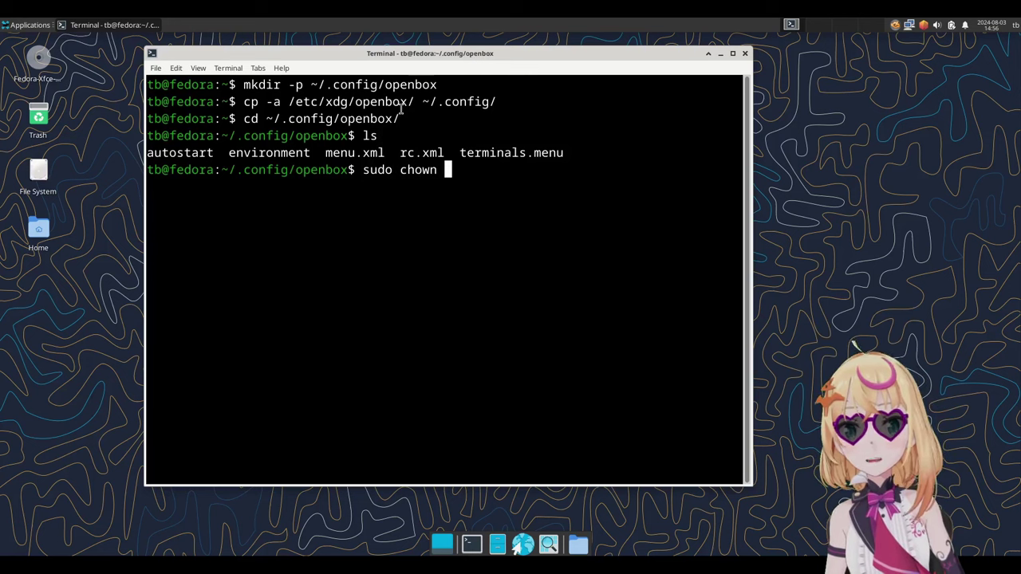
type(" -R ")
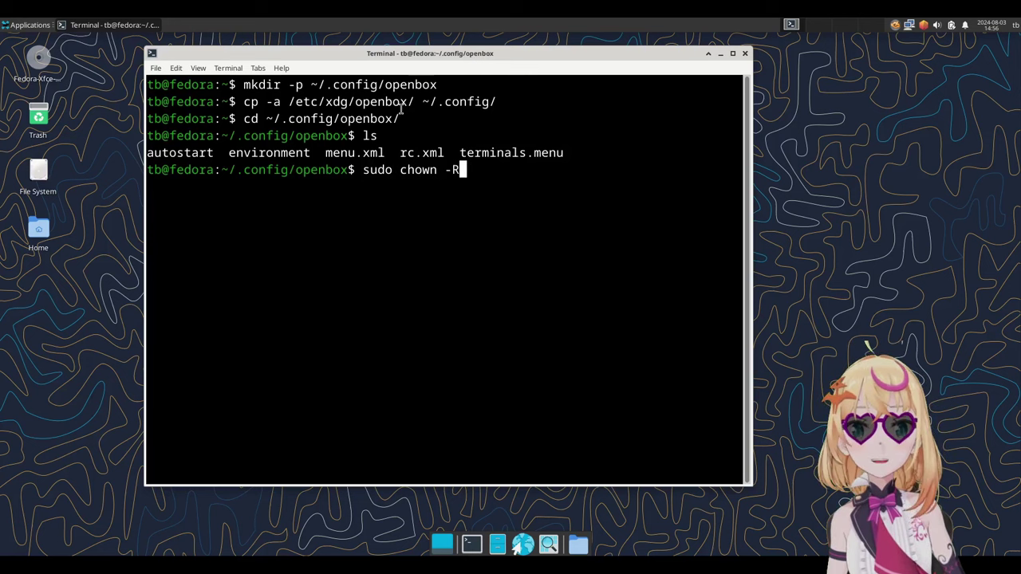
type("tb")
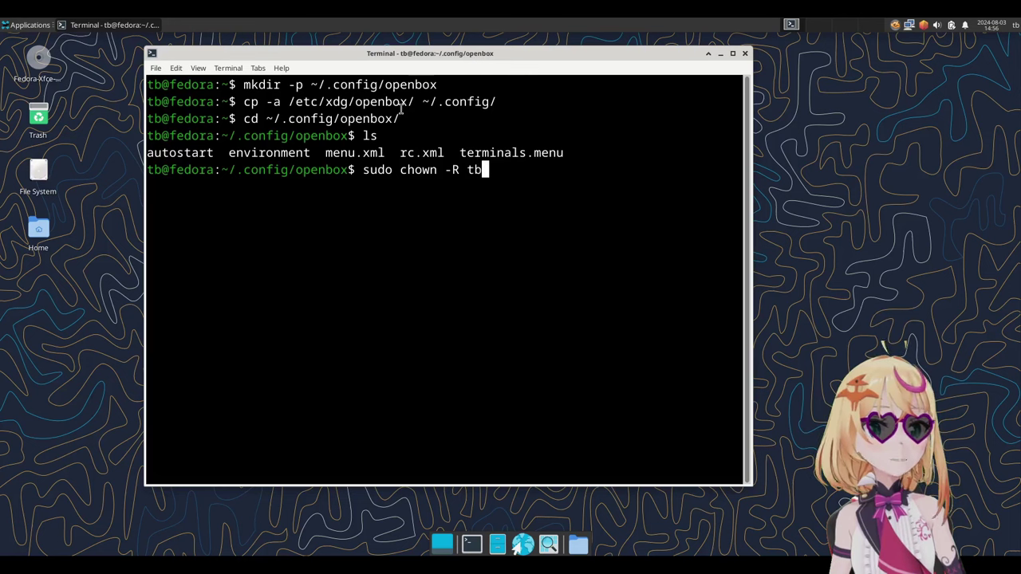
type(":tb")
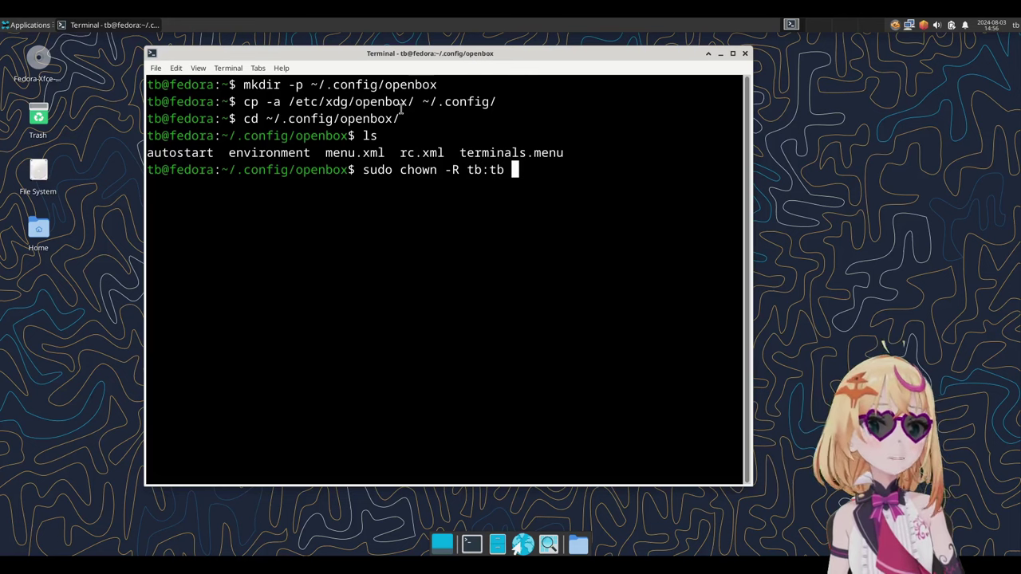
type(" *")
key("Return")
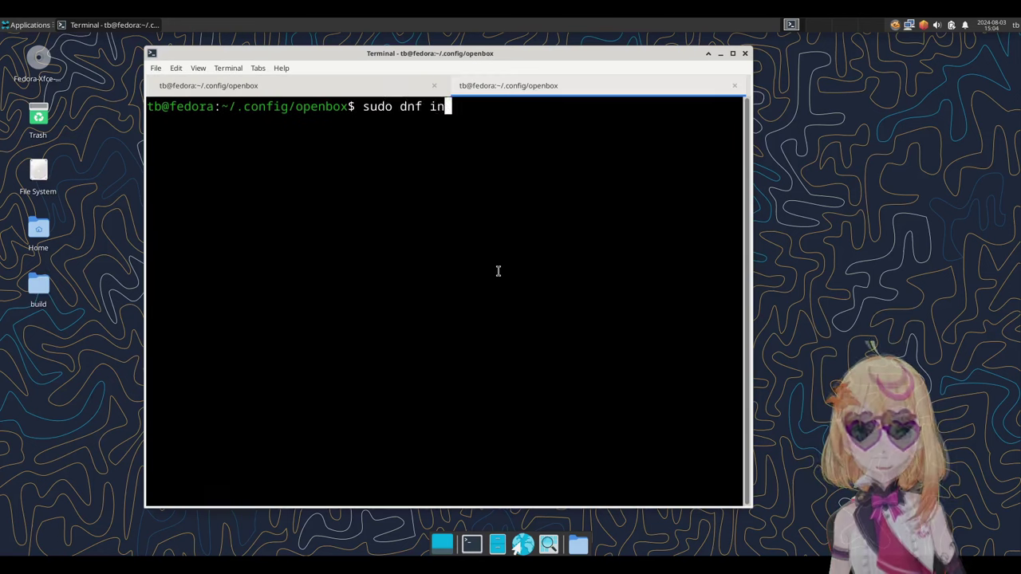
key("BackSpace")
key("BackSpace")
type("install nitrogen picom sxhkd dmenu ")
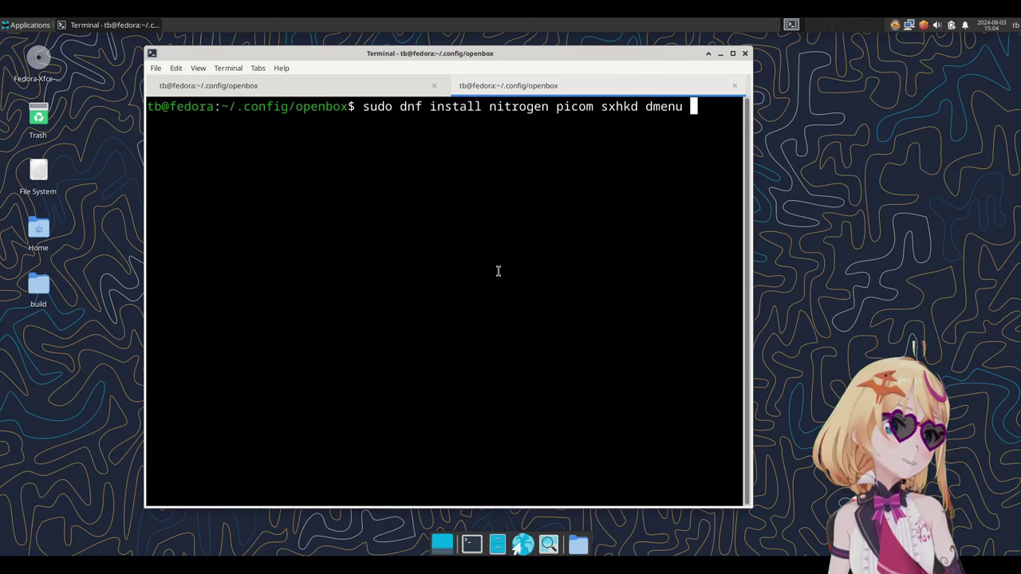
type("conky")
Step: Install nitrogen, picom, sxhkd, dmenu and conky, then search for and install lxappearance-obconf
key("Return")
type("y")
key("Return")
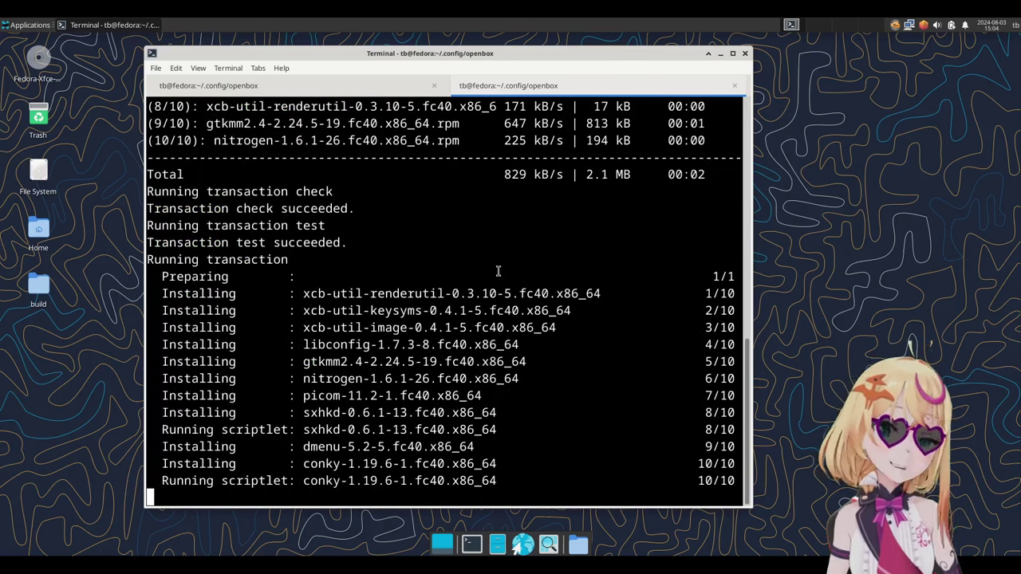
type("sudo dnf search lx")
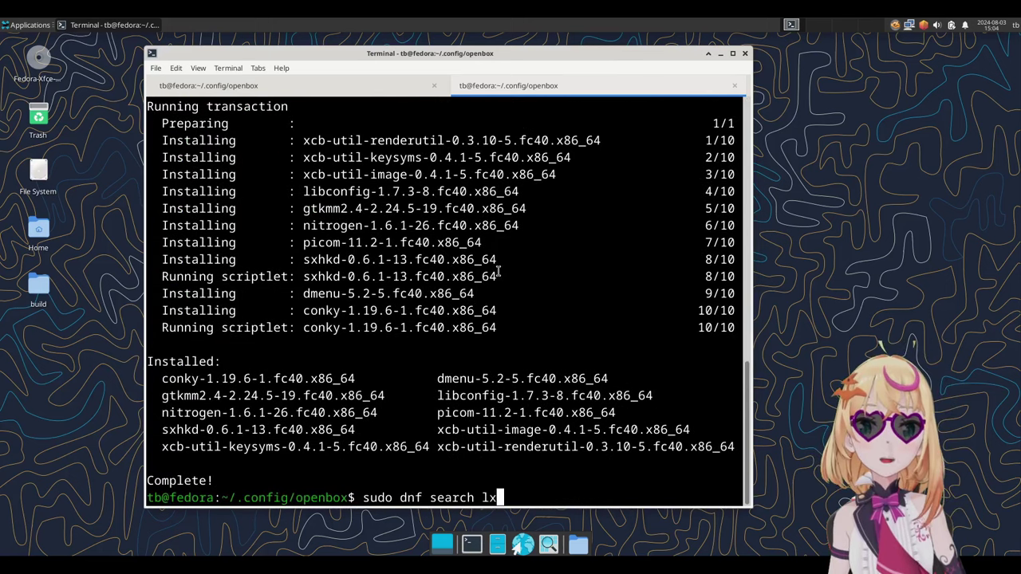
type("appearance")
key("Return")
type("sudo ")
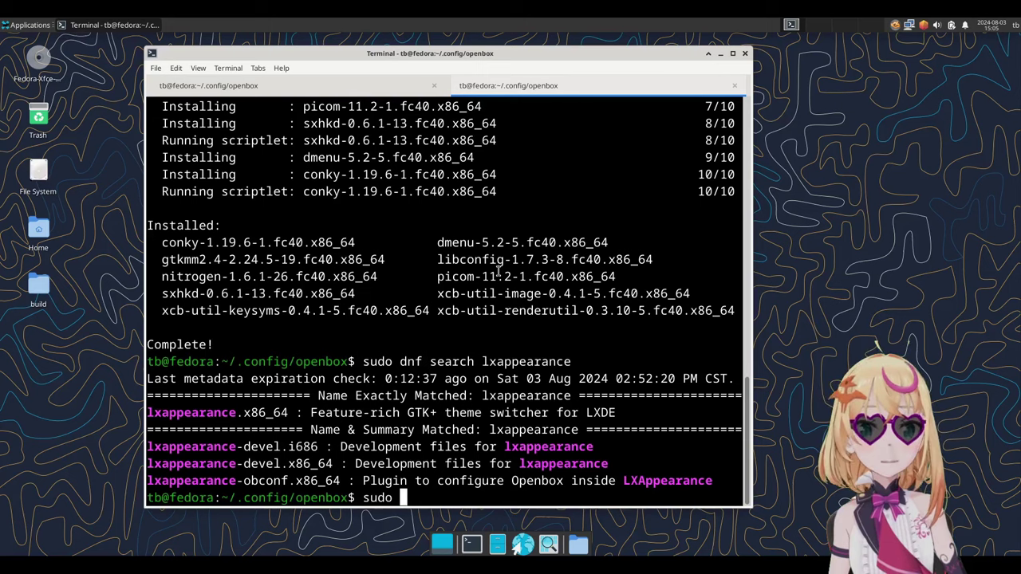
type("dnf install lxappearance-obconf")
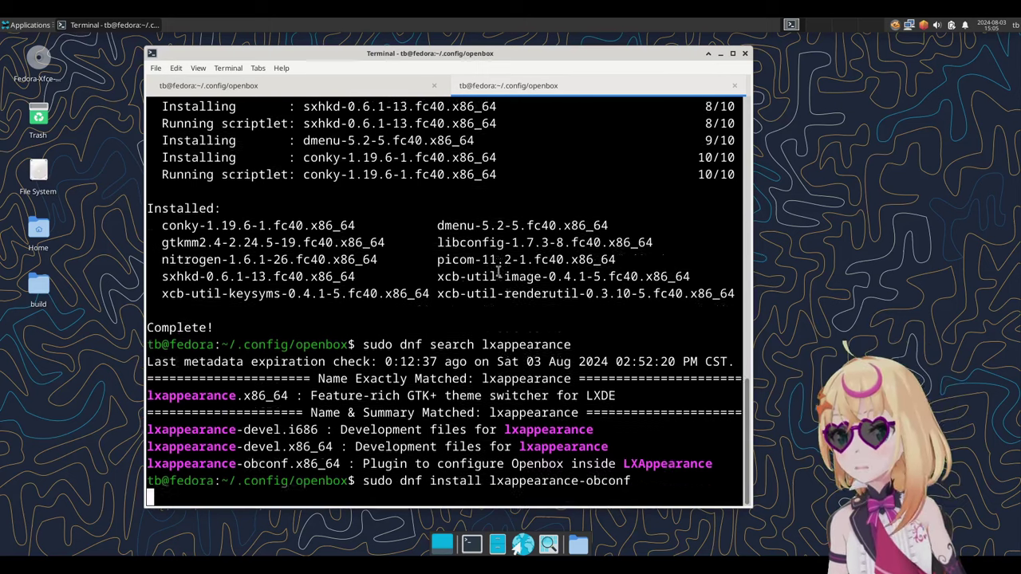
key("Return")
type("y")
key("Return")
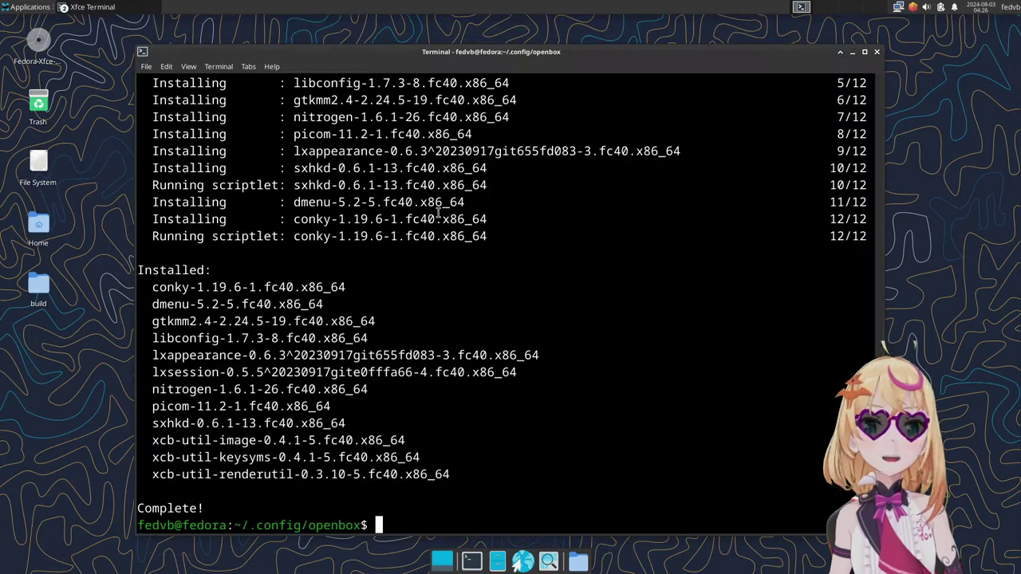
Step: Open the autostart file in Neovim and delete all its existing lines
type("nvim autostart")
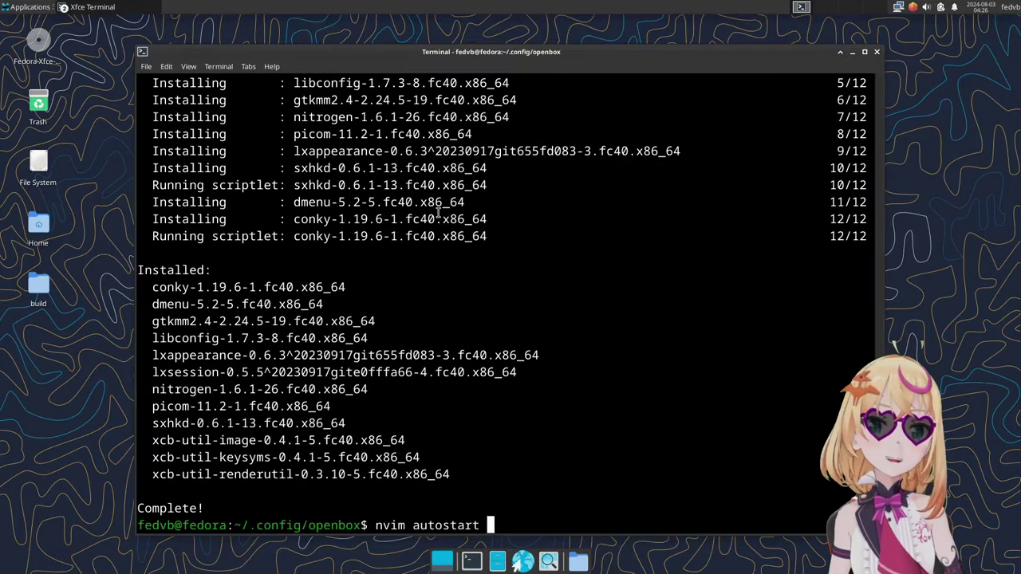
key("Return")
key("d")
key("shift+g")
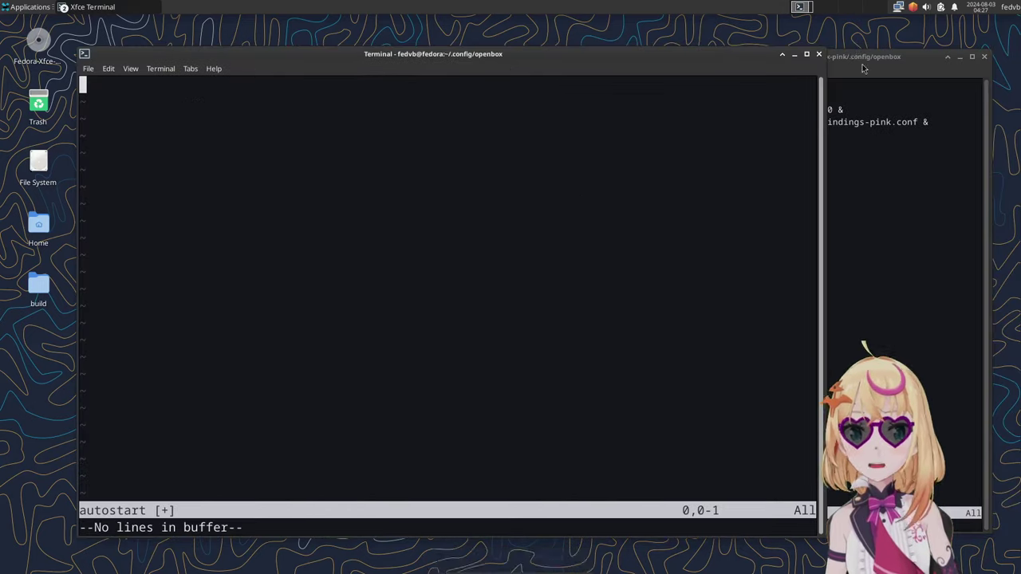
Step: Keep the reference window on top and add autostart lines for clipmenud, xrandr 1920x1080, conky and nitrogen --restore
right_click(864, 61)
left_click(872, 145)
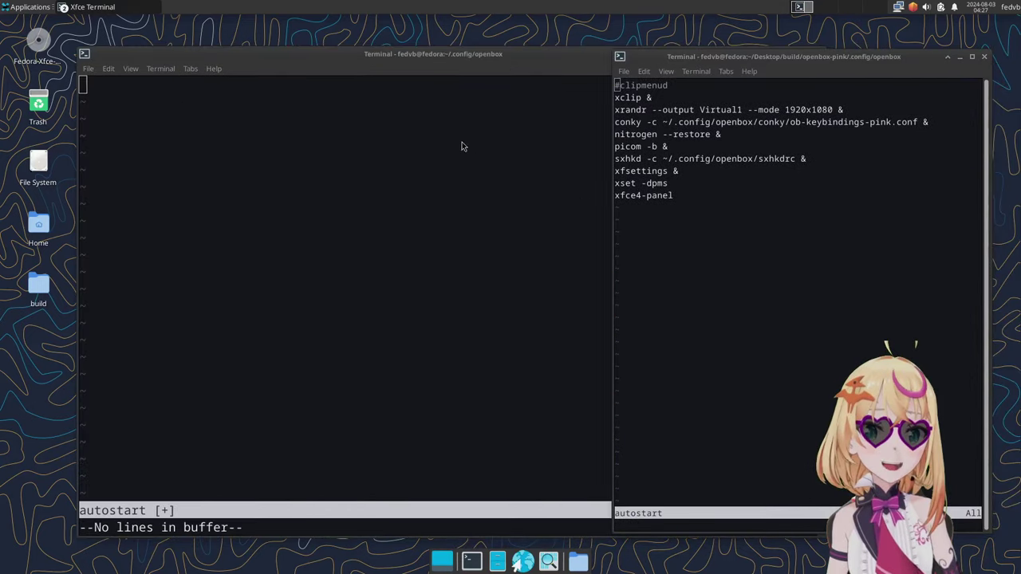
left_click(461, 146)
type("i")
type("#clipmenud")
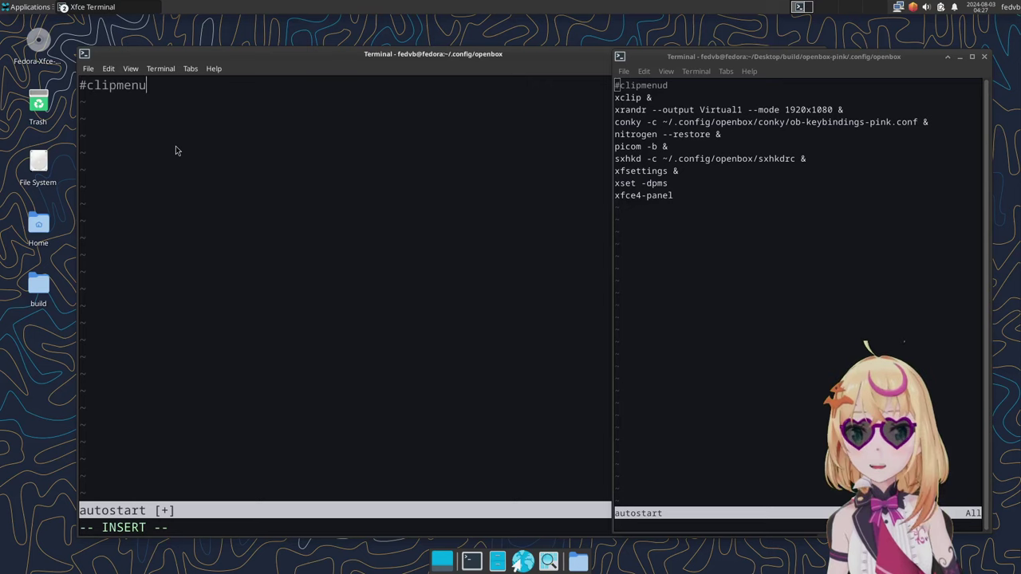
key("Return")
type("xrandr --output Vritual1 --mode 1920x1080 &")
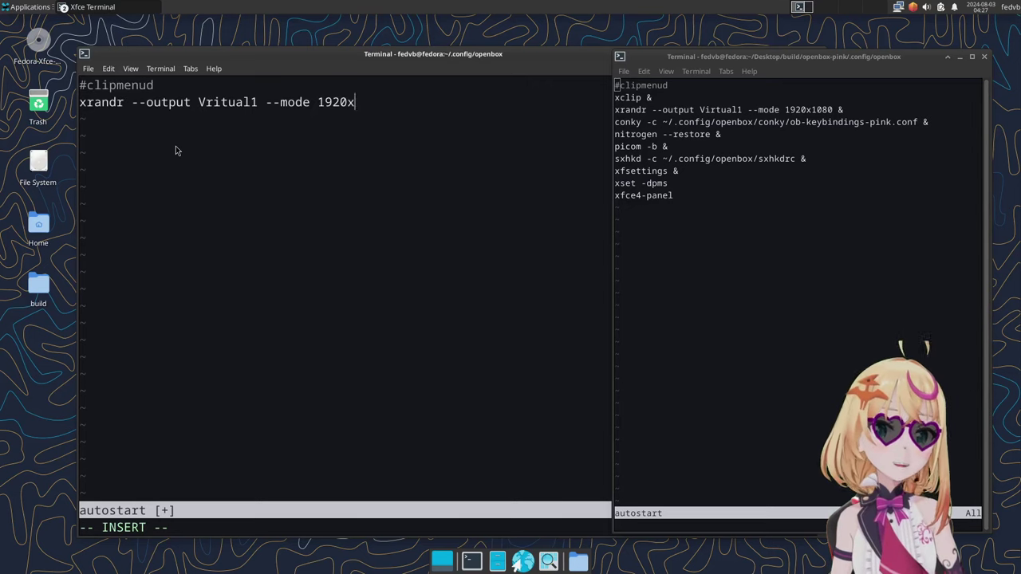
key("Return")
type("conky -c ")
type("~/.config/openbox/conky/ob-keybindings-pink")
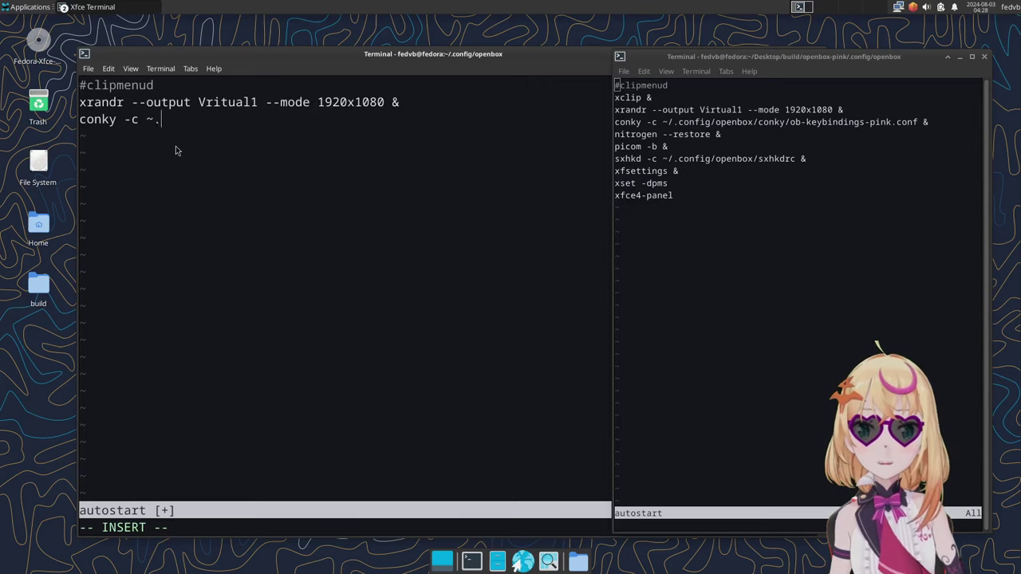
type(".conf &")
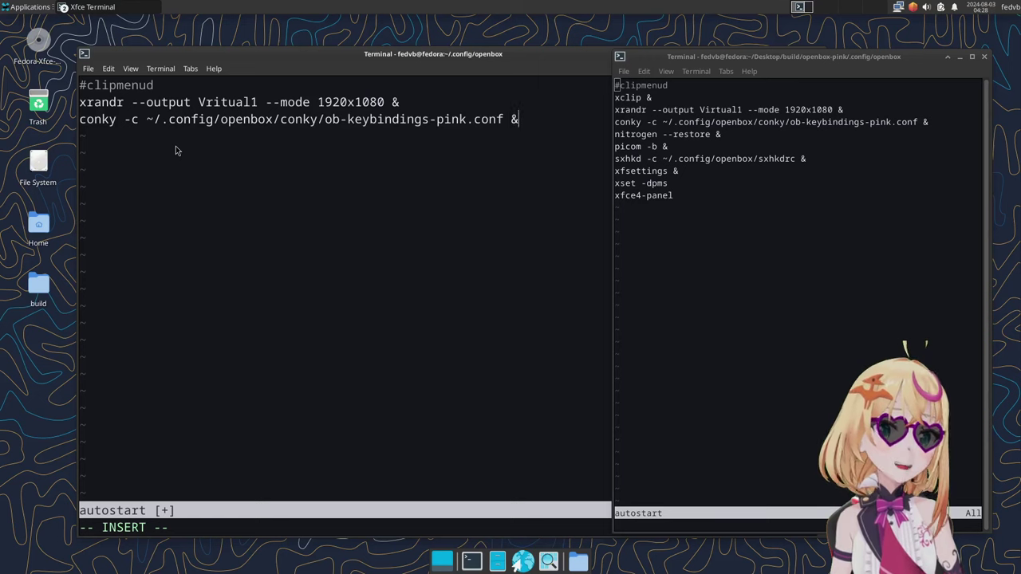
key("Return")
type("nitrogen --restore")
Step: Add the picom -b & line and append & to the nitrogen --restore line
key("Return")
type("picom -b &")
key("Up")
key("End")
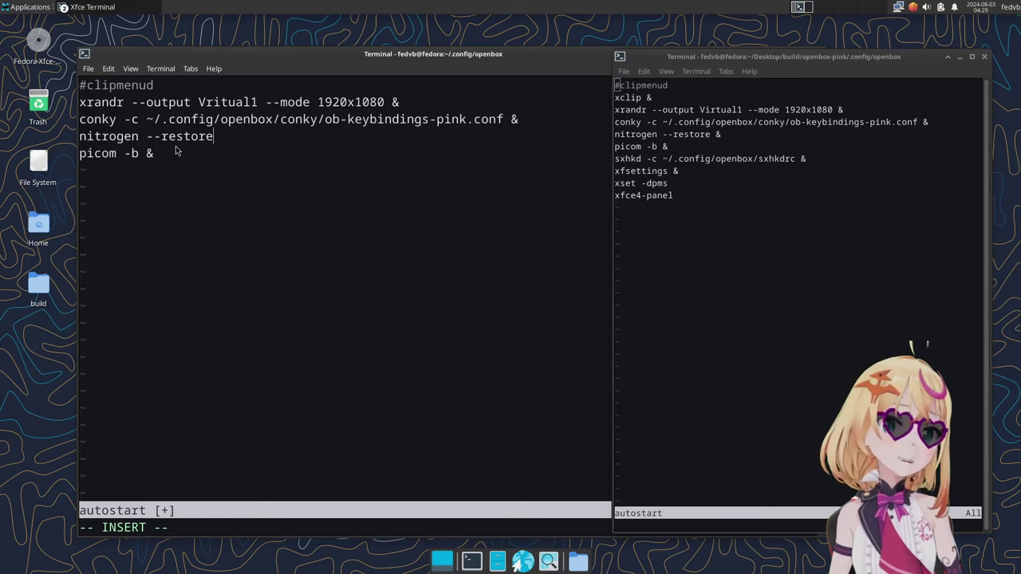
type("&")
key("Down")
key("Return")
Step: Add the sxhkd, xset -dpms and xfce4-panel & lines, then save the autostart file with :wq
type("sxhkd -c ~/.config/openbox/sxhkdrc &")
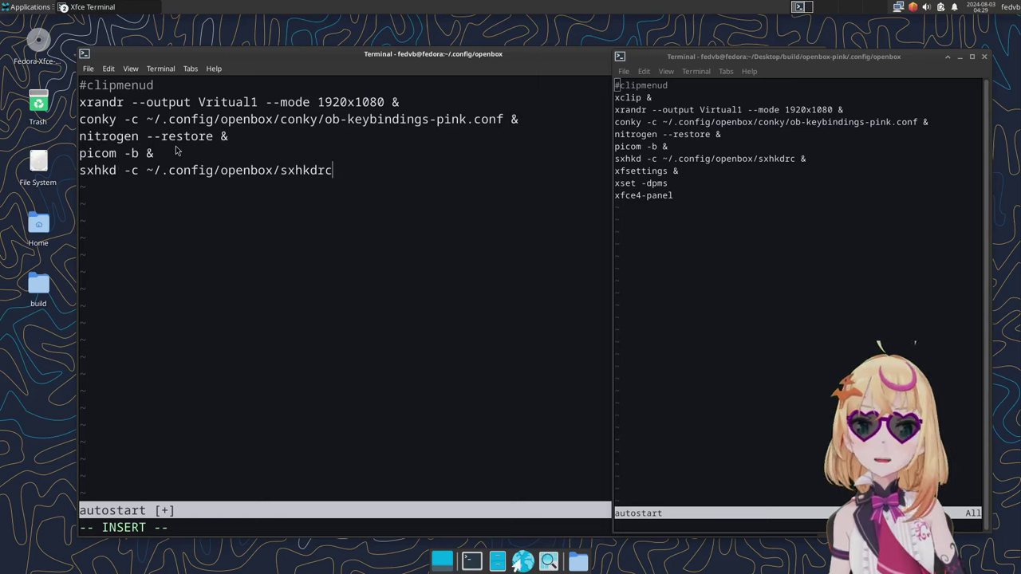
key("Return")
type("xset -dpms")
key("Return")
type("xfce4-panel &")
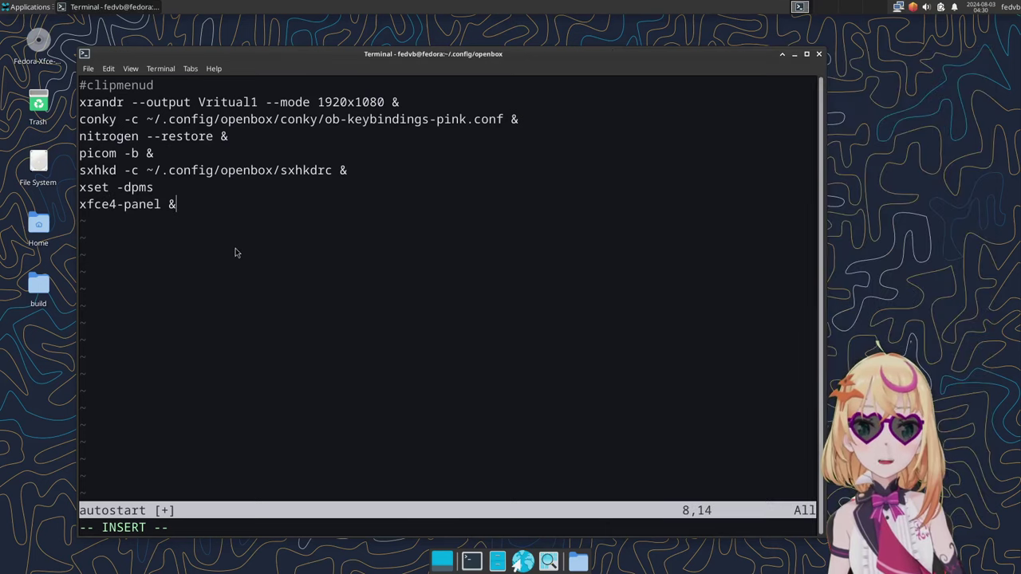
key("Escape")
type(":wq")
key("Return")
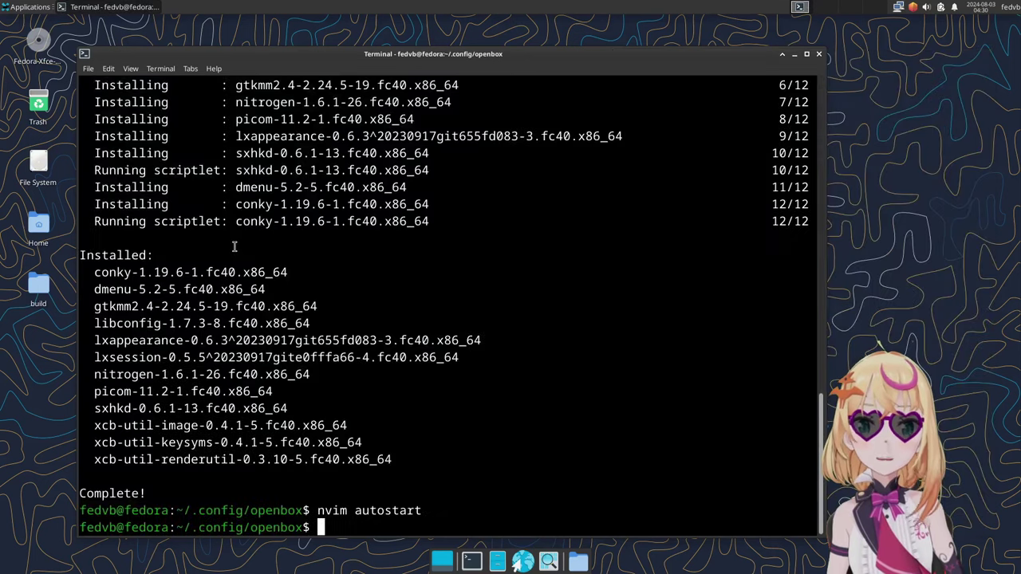
Step: Create an empty sxhkdrc with sudo touch and open it in Neovim as root
type("sudo touch sxhkdrc")
key("Return")
key("Return")
type("sudo nvim sxhkdrc")
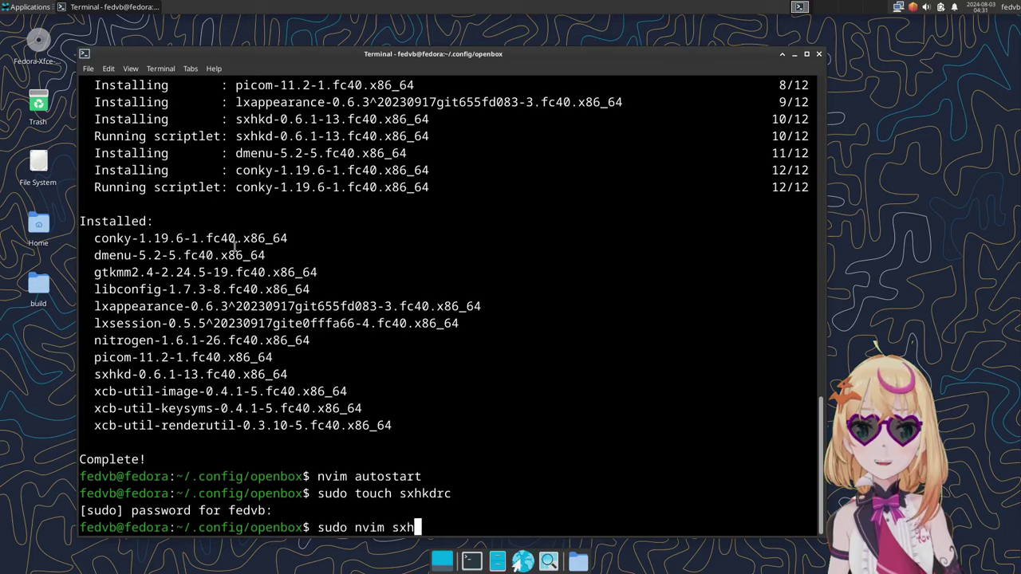
Step: Bind super + Return to terminator and begin a super + shift + Return dmenu binding
key("Return")
type("isuper + Return")
key("Return")
type("terminator")
key("Return")
key("Return")
type("super + shift + Return")
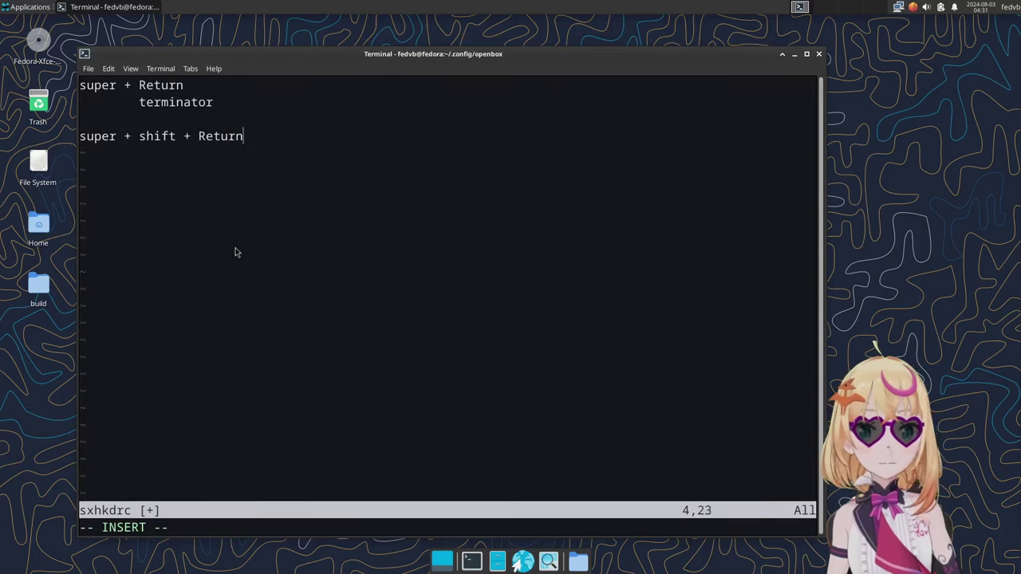
key("Return")
type("dmenu_")
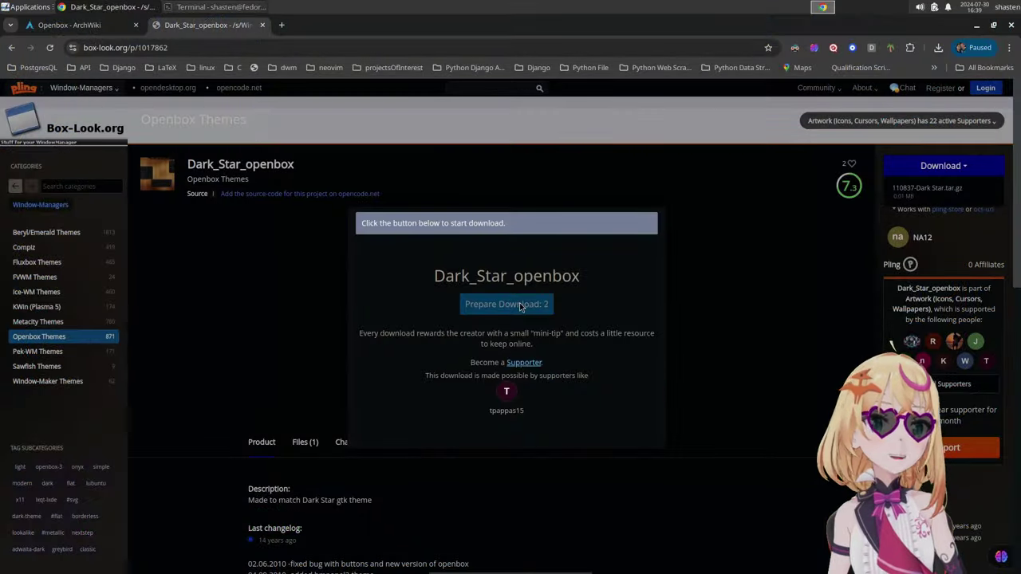
Step: Download the Dark_Star_openbox theme archive, then open Colorful-Dark-Icons from the Full Icon Themes category
left_click(520, 308)
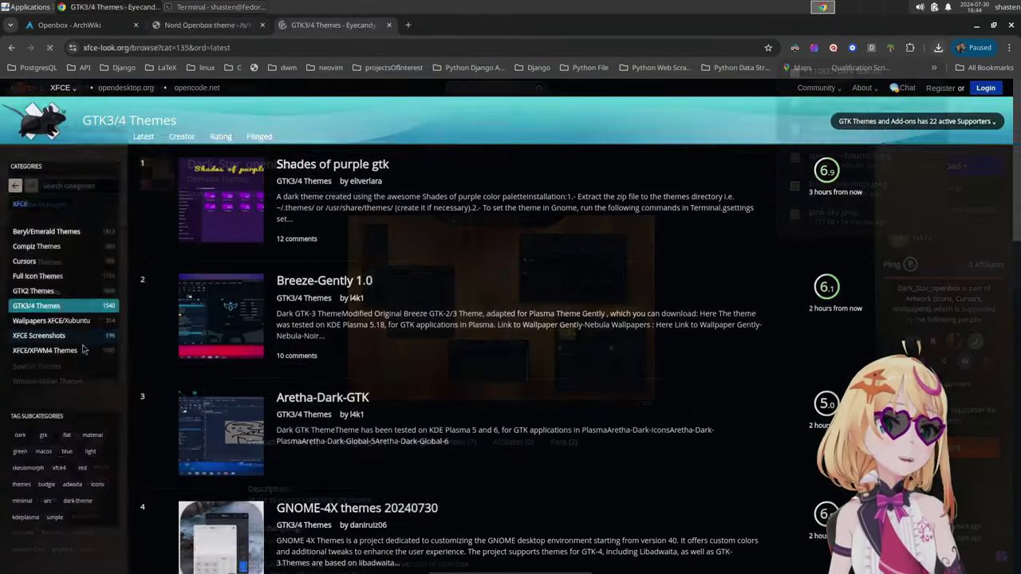
left_click(38, 279)
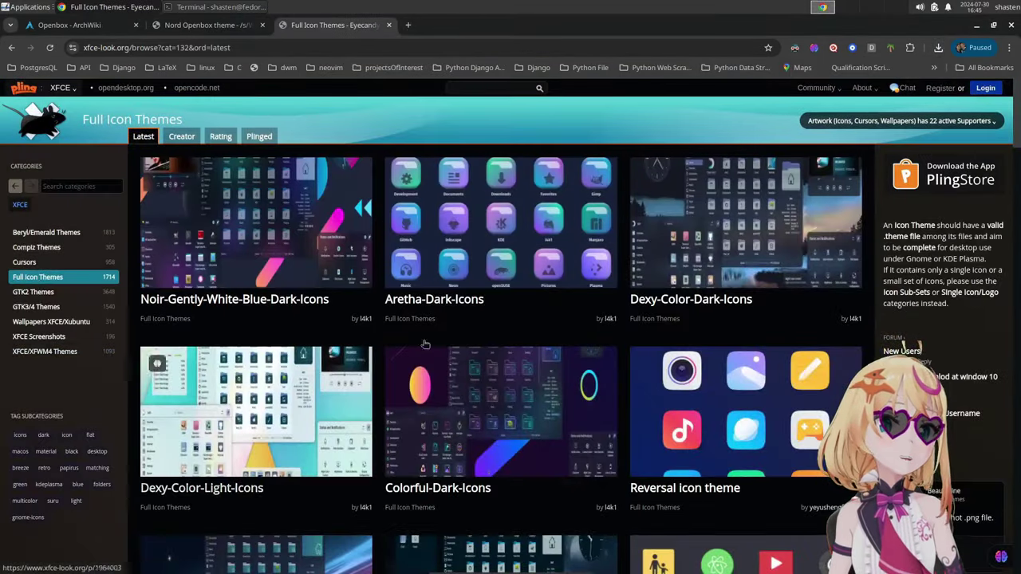
left_click(427, 493)
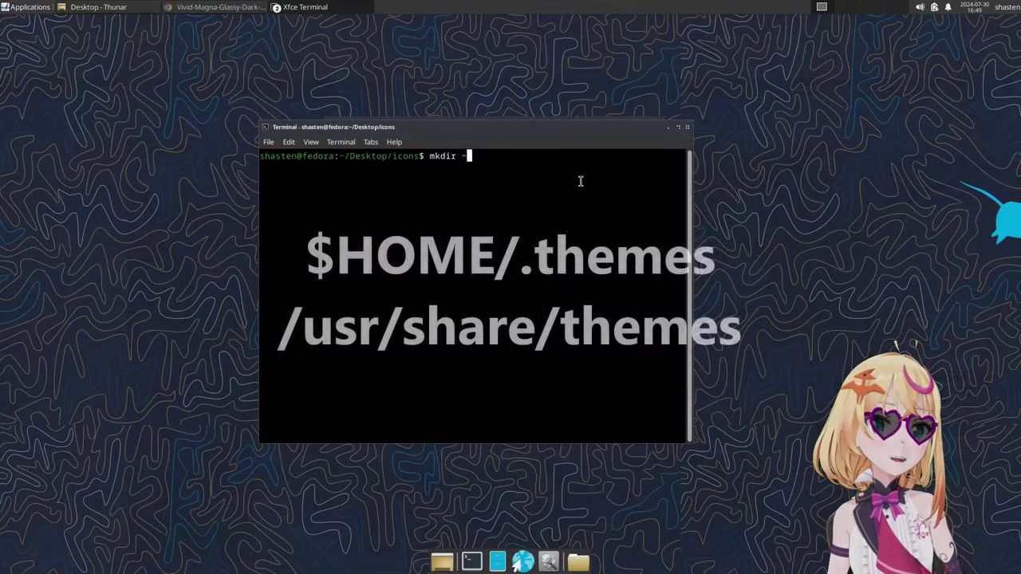
Step: Create the ~/.icons and ~/.themes folders with mkdir -p
type("p ~/")
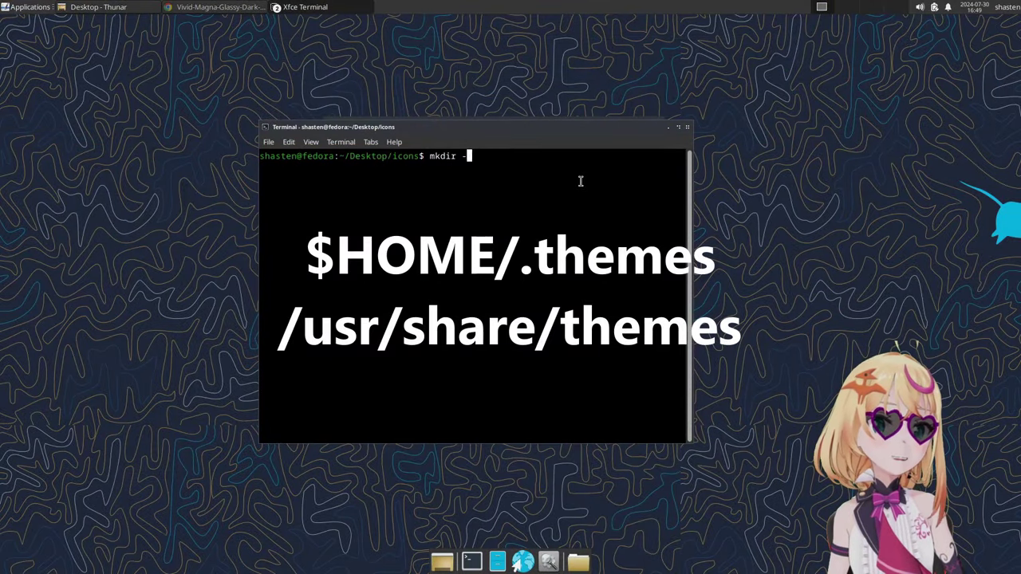
type(".icons")
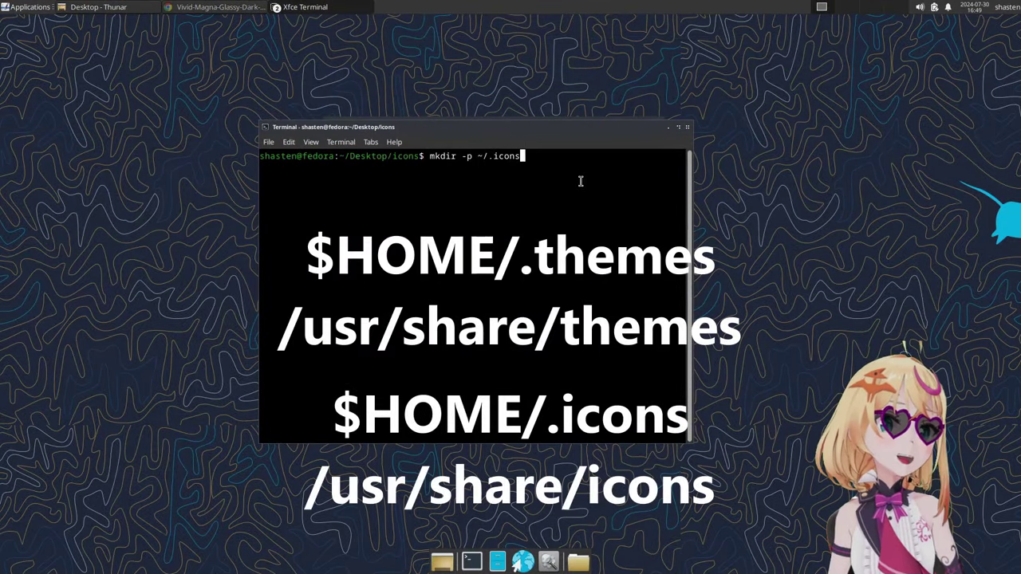
key("Return")
key("Up")
key("BackSpace")
key("BackSpace")
key("BackSpace")
key("BackSpace")
key("BackSpace")
type("themes")
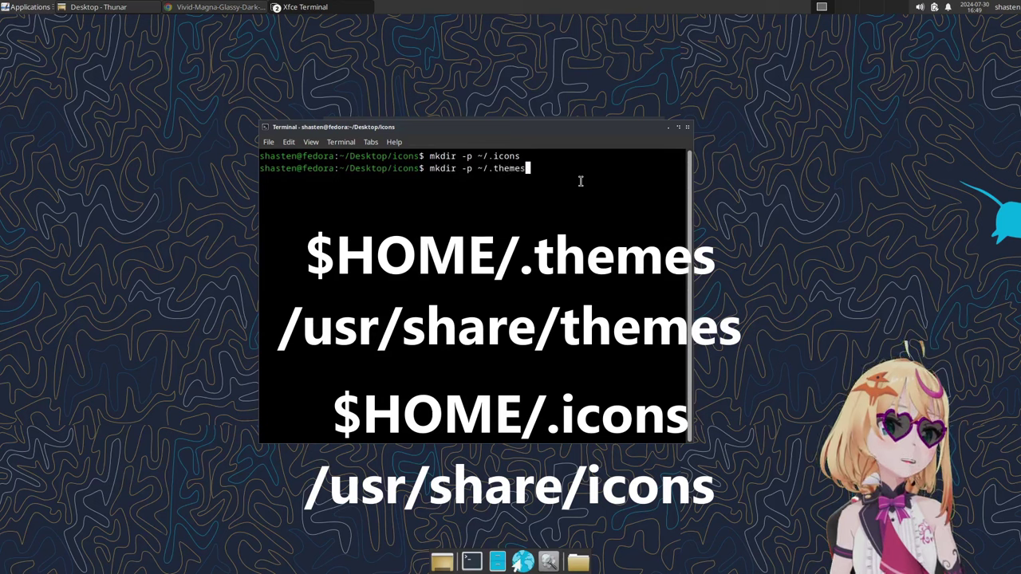
key("Return")
Step: List the downloaded archives and extract Colorful-Dark-Icons.tar.gz with tar -xvf
type("ls")
key("Return")
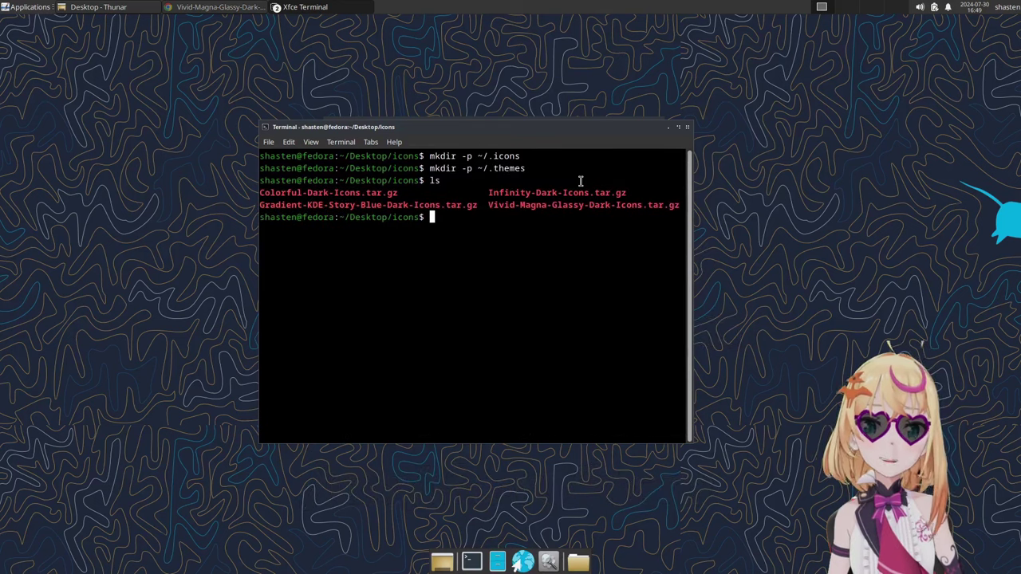
type("tar -")
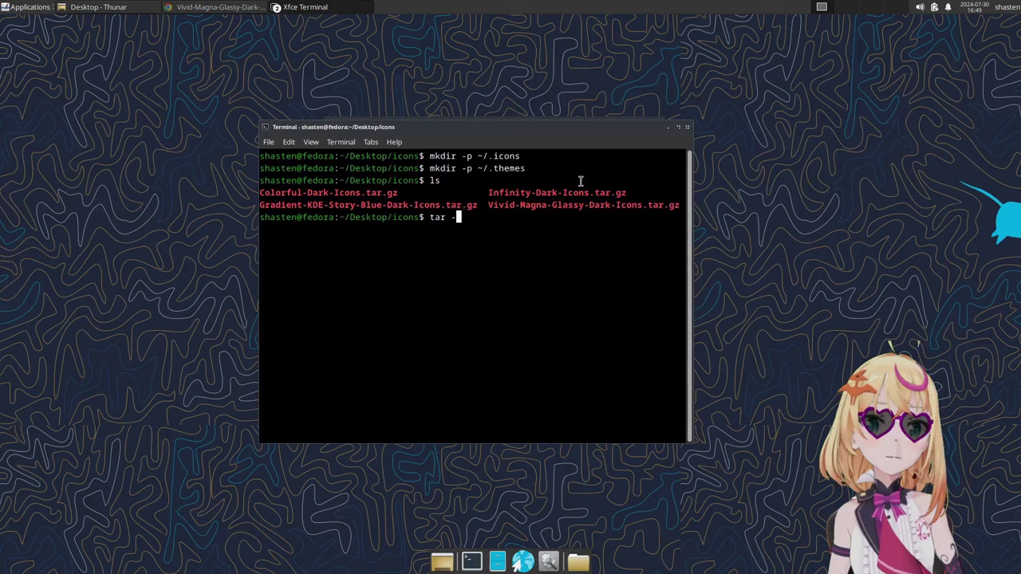
type("xvf Co")
key("Tab")
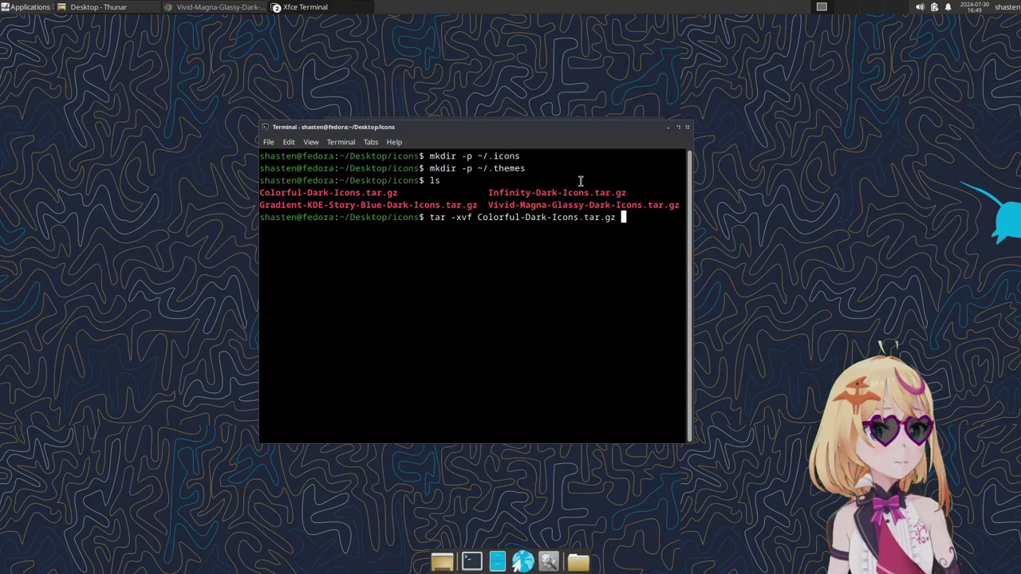
key("Return")
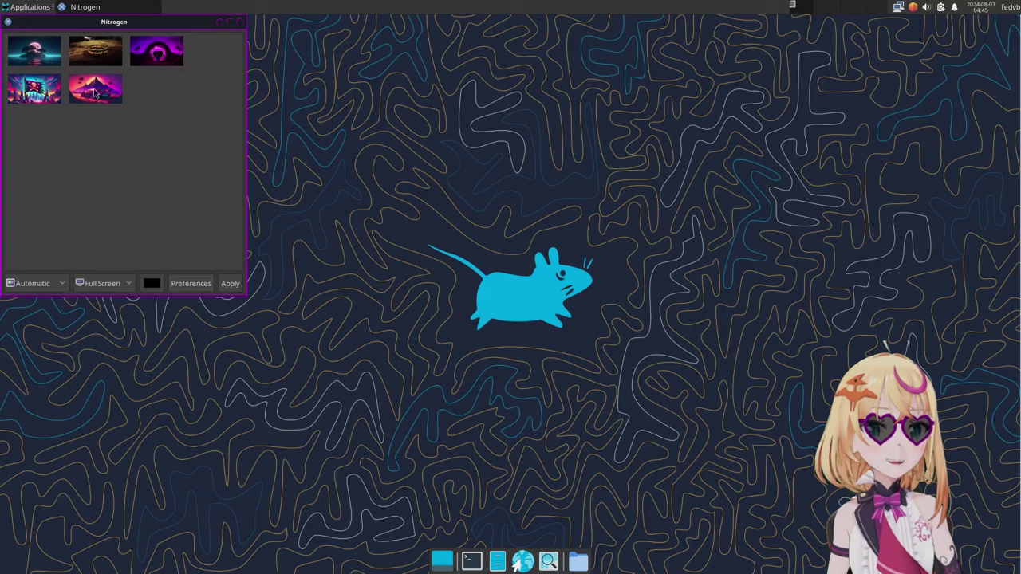
Step: Apply the pink mountain and neon sports car wallpaper in Nitrogen and close it
left_click(94, 99)
left_click(227, 283)
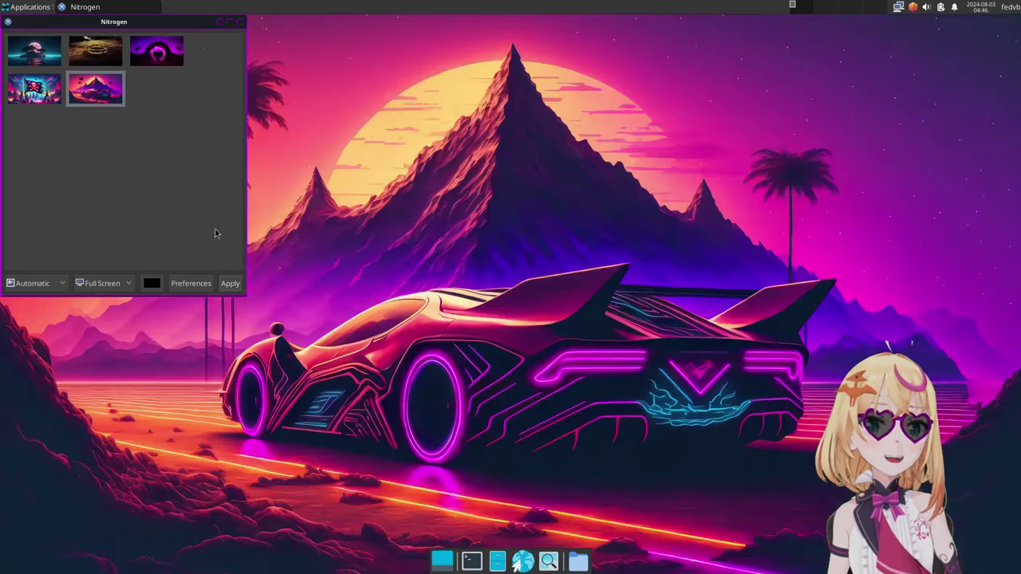
left_click(242, 22)
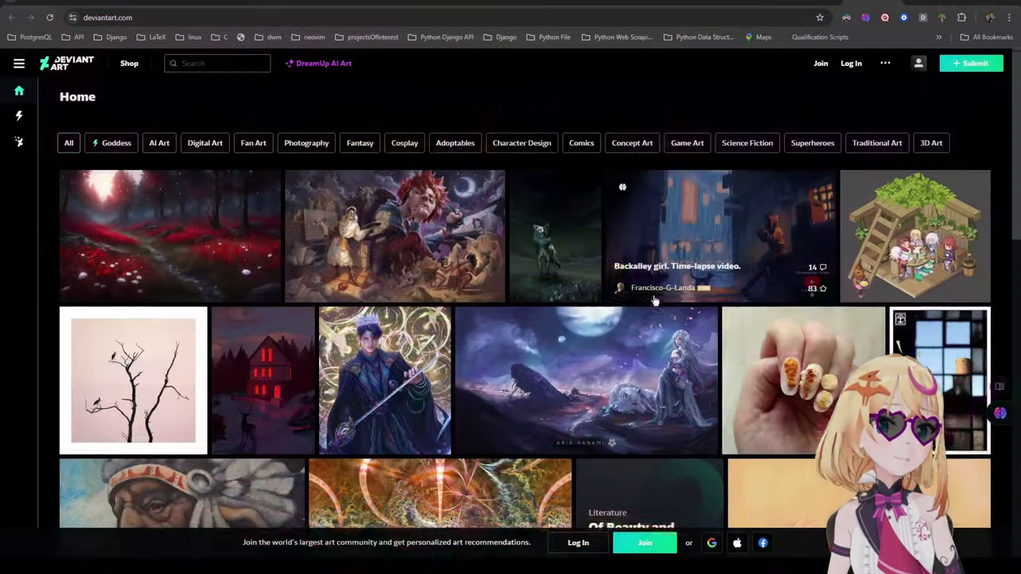
scroll(654, 301, "down", 2)
scroll(655, 300, "down", 1)
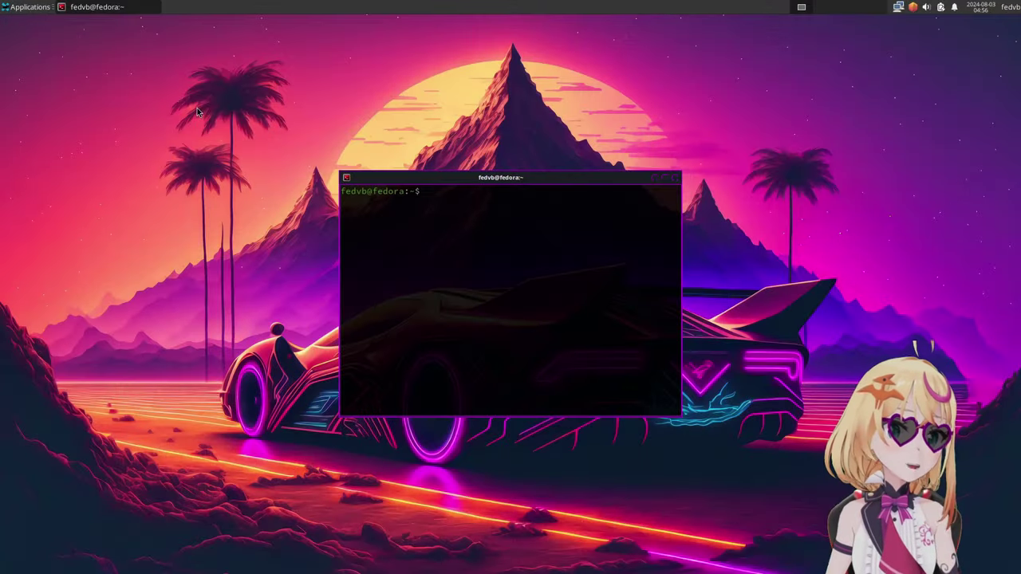
Step: Install rofi and rofi-themes with dnf, confirming with y
type("udo dnf install ")
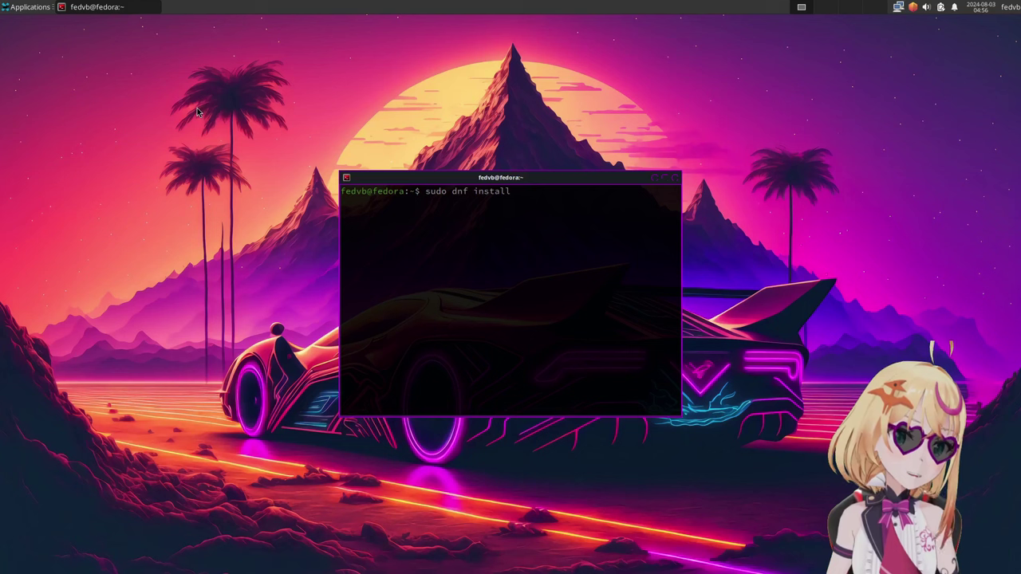
type("rofi rofi-t")
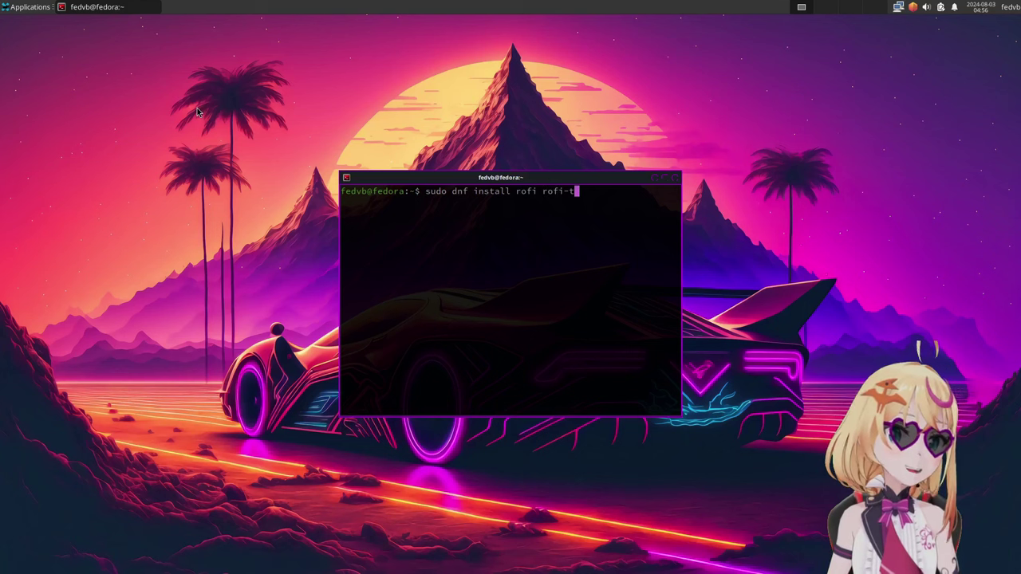
type("hemes")
key("Return")
key("Return")
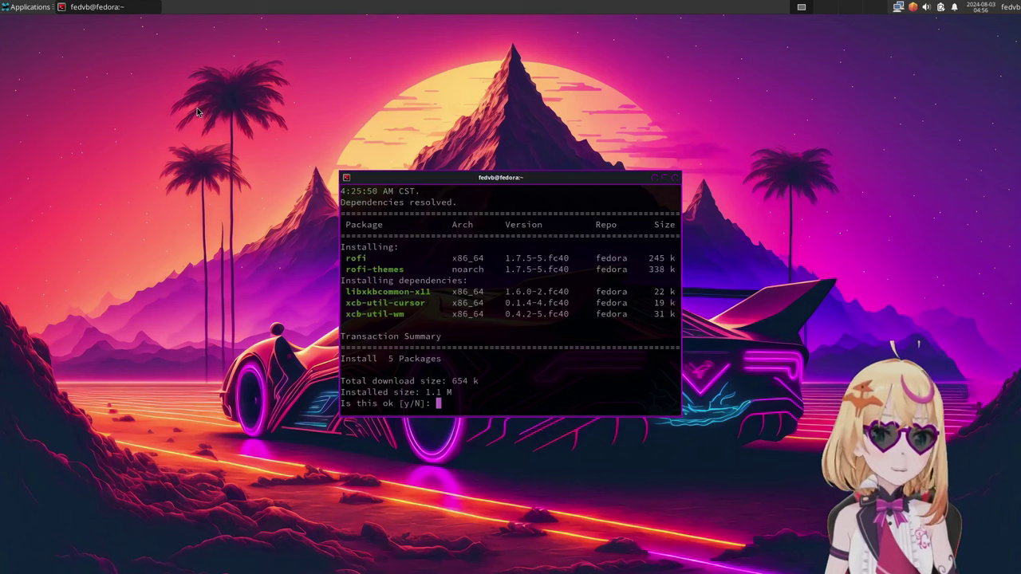
type("y")
key("Return")
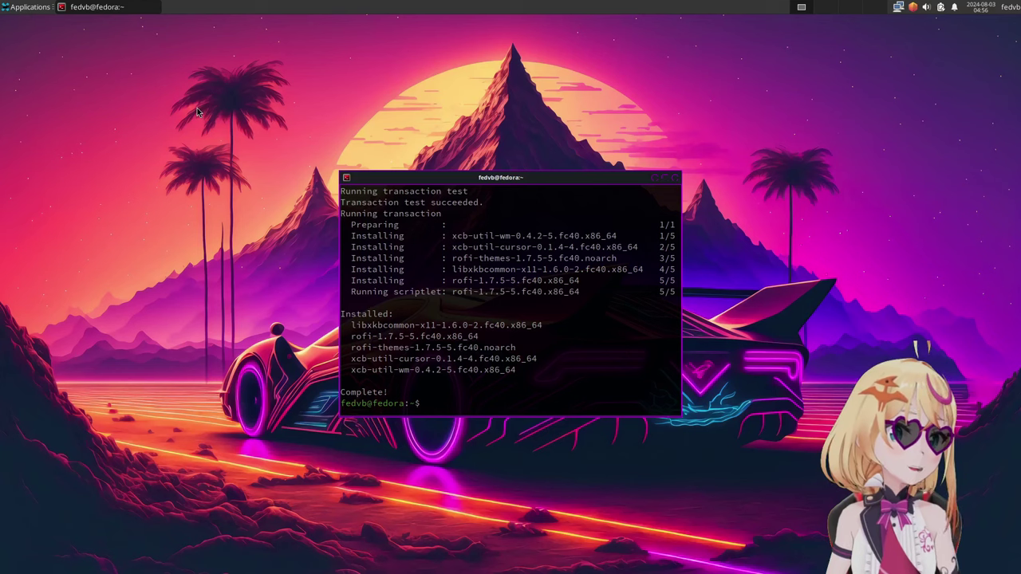
Step: Change into ~/Desktop/build/openbox-pink/ and list its contents
type("cd ~/Des")
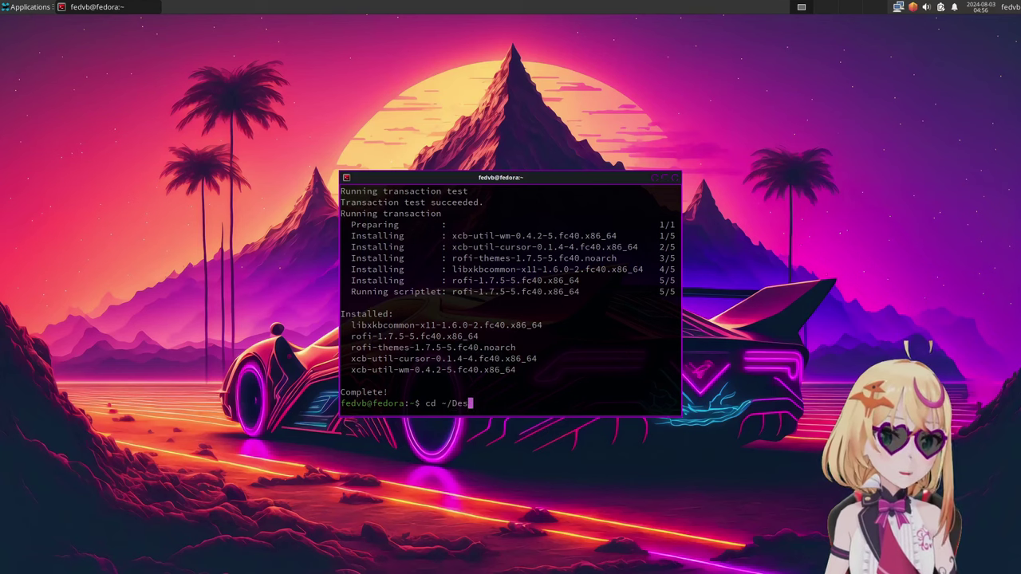
type("ktop/build/openbox-pink/")
key("Return")
type("ls")
key("Return")
type("cd Desktop/")
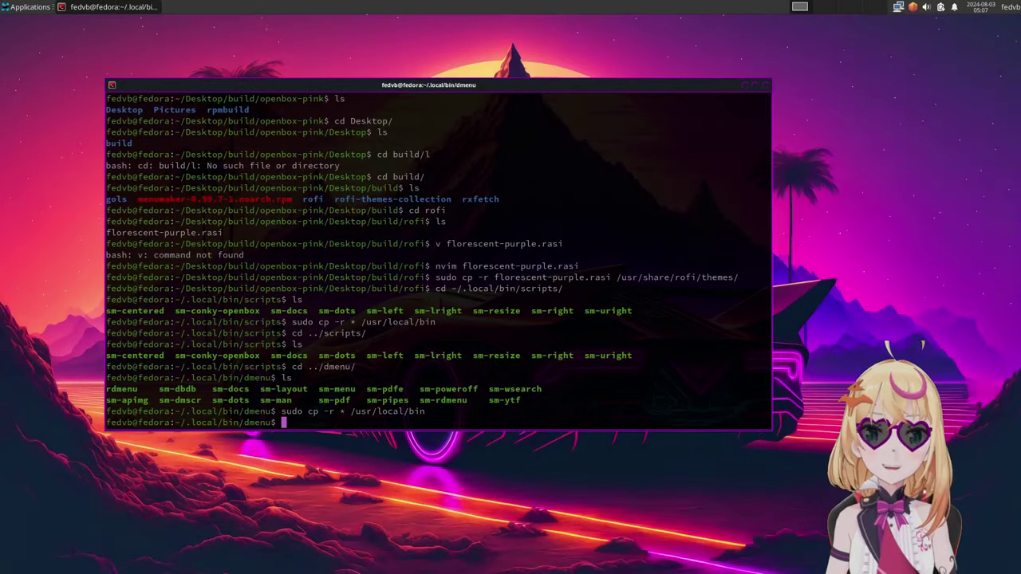
Step: Test the super+d dmenu and super+r rofi launchers, closing each
key("super+d")
key("Escape")
key("super+r")
key("Escape")
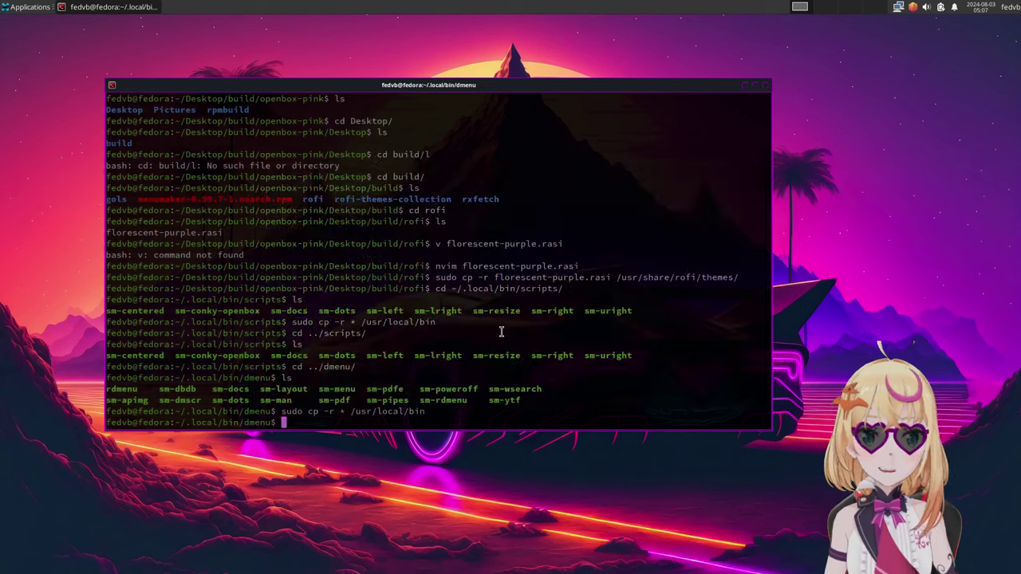
Step: Launch rofi-theme-selector from dmenu, preview florescent-purple and accept it with Alt+a
key("super+d")
type("rofi")
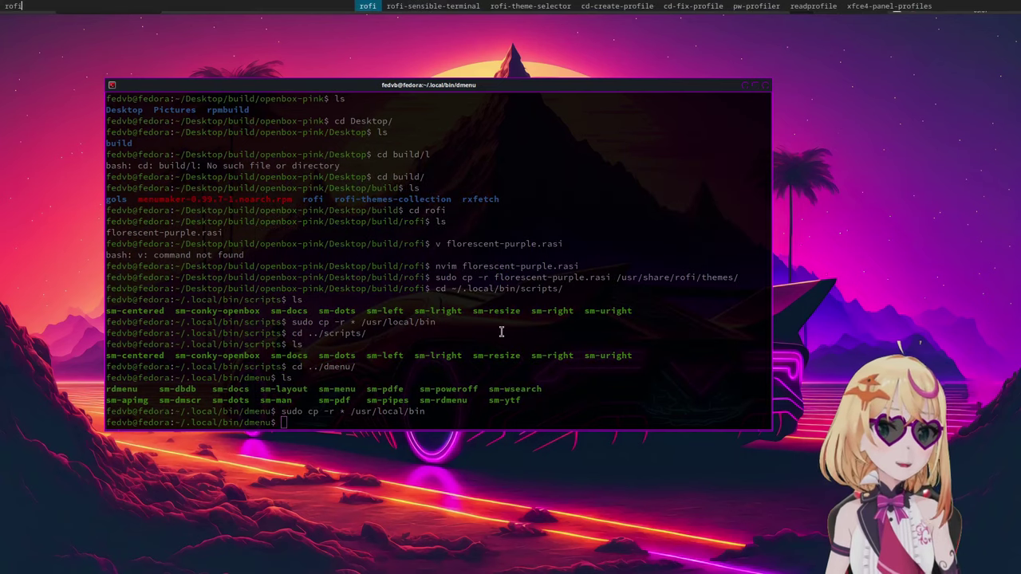
key("Right")
key("Right")
key("Right")
key("Left")
key("Return")
key("Down")
key("Down")
key("Down")
key("Down")
key("Down")
key("Down")
key("Down")
key("Down")
key("Down")
key("Down")
key("Down")
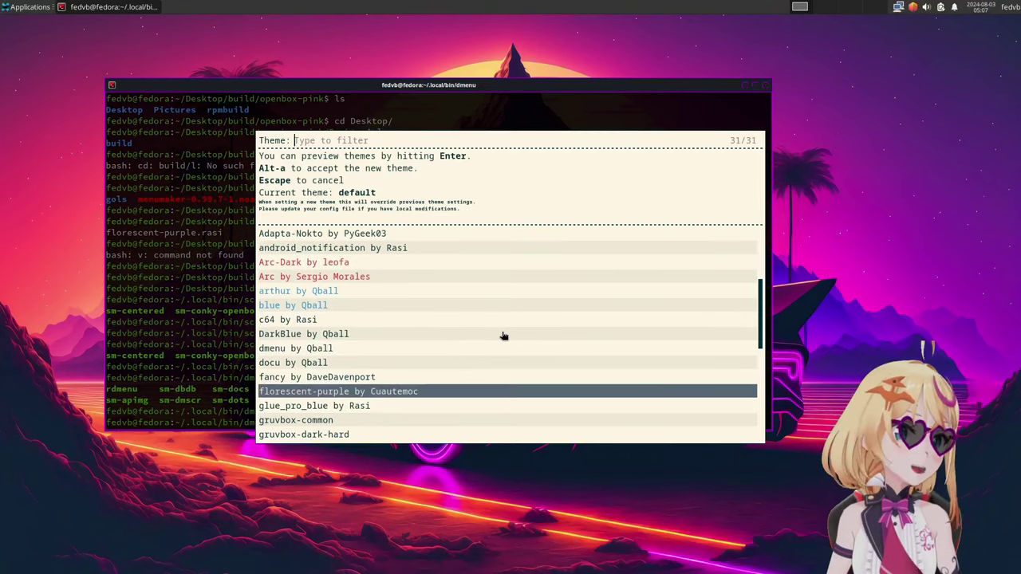
key("Return")
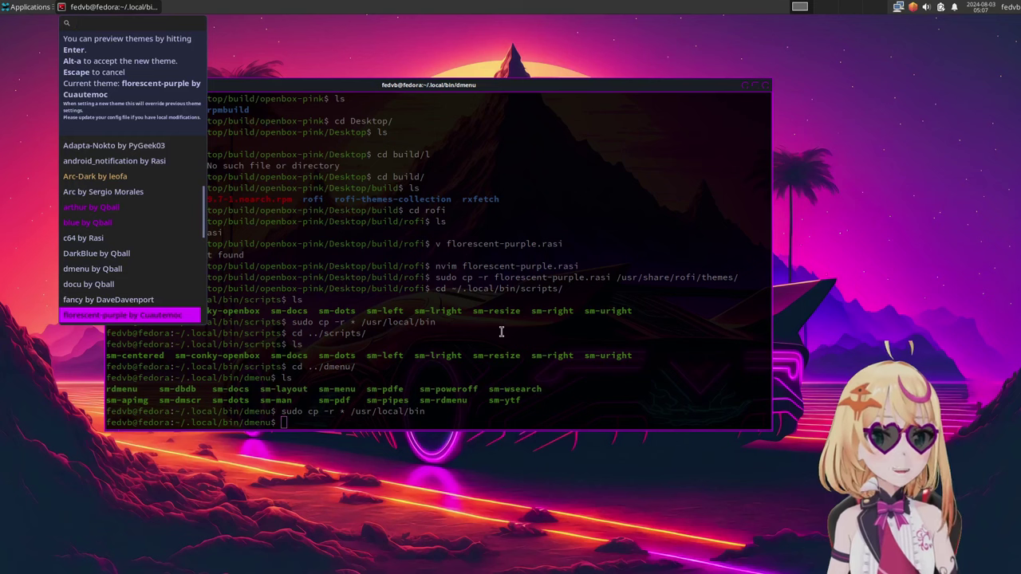
key("alt+a")
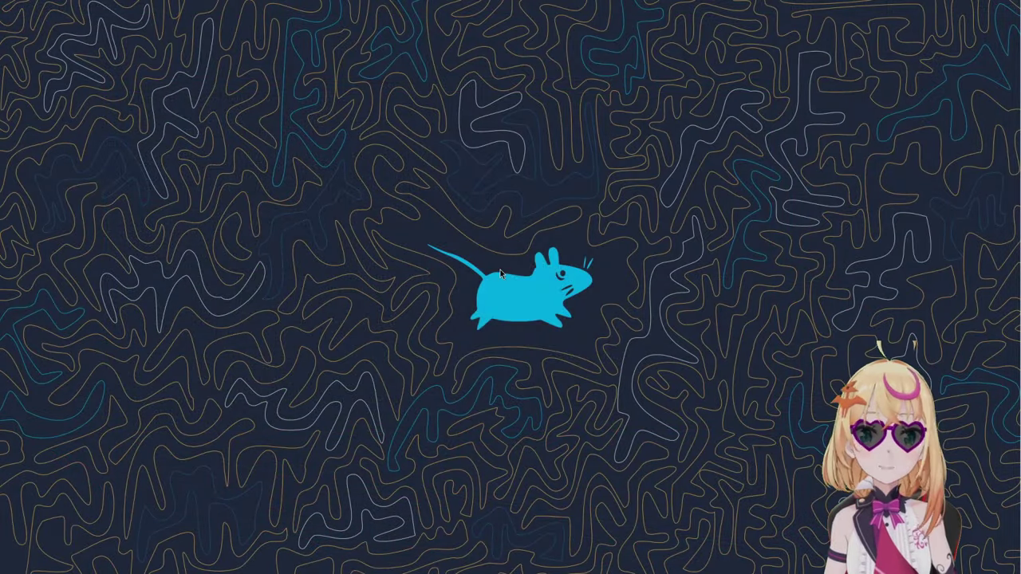
Step: Launch Xfce Terminal from the Terminals submenu of the Openbox desktop root menu
right_click(500, 269)
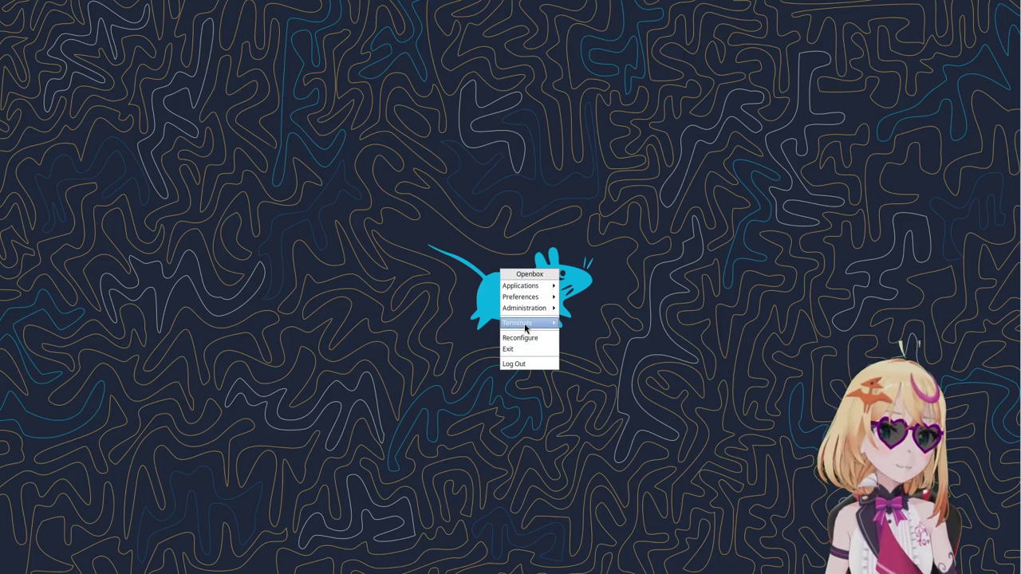
left_click(494, 296)
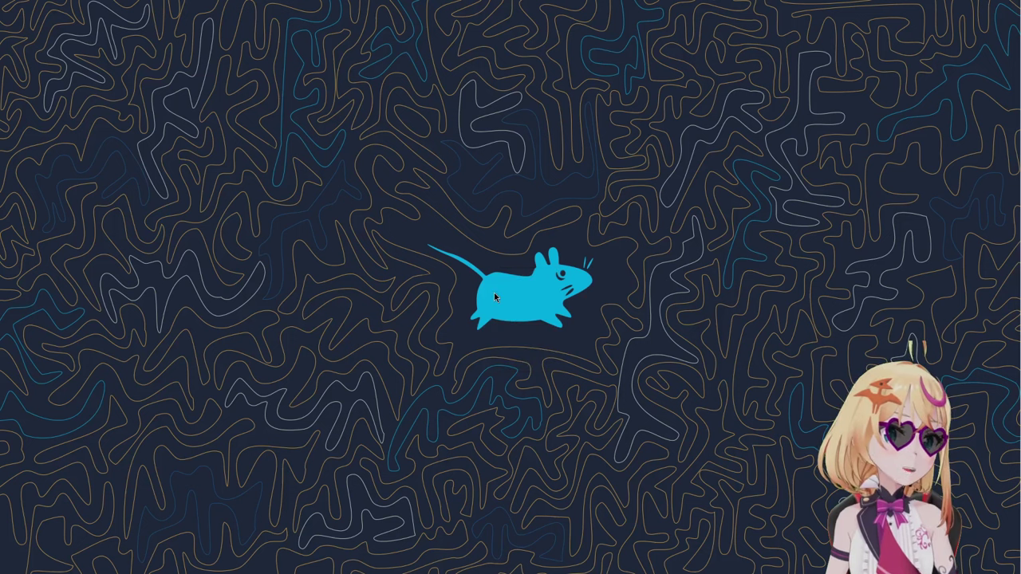
right_click(500, 269)
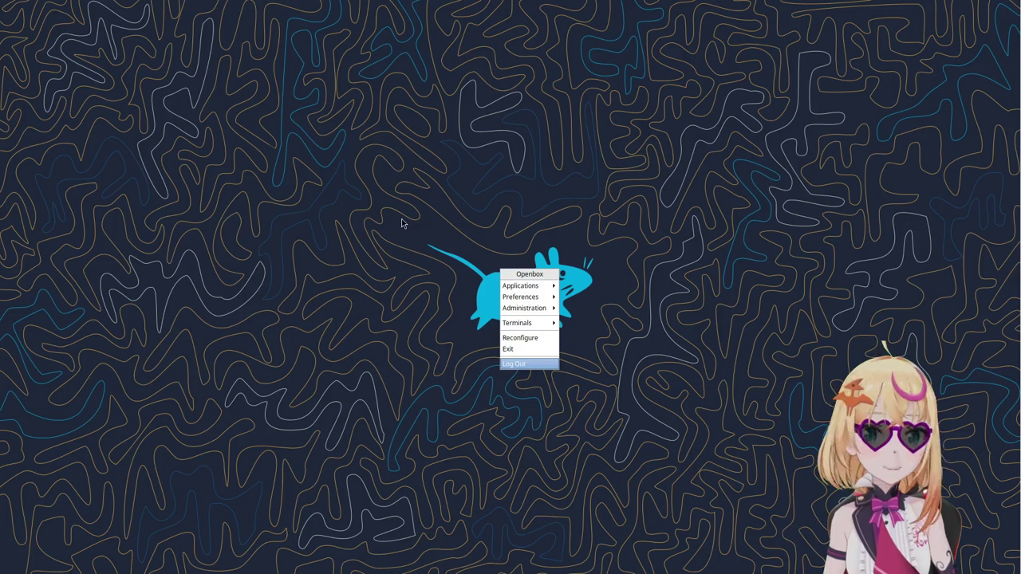
left_click(526, 324)
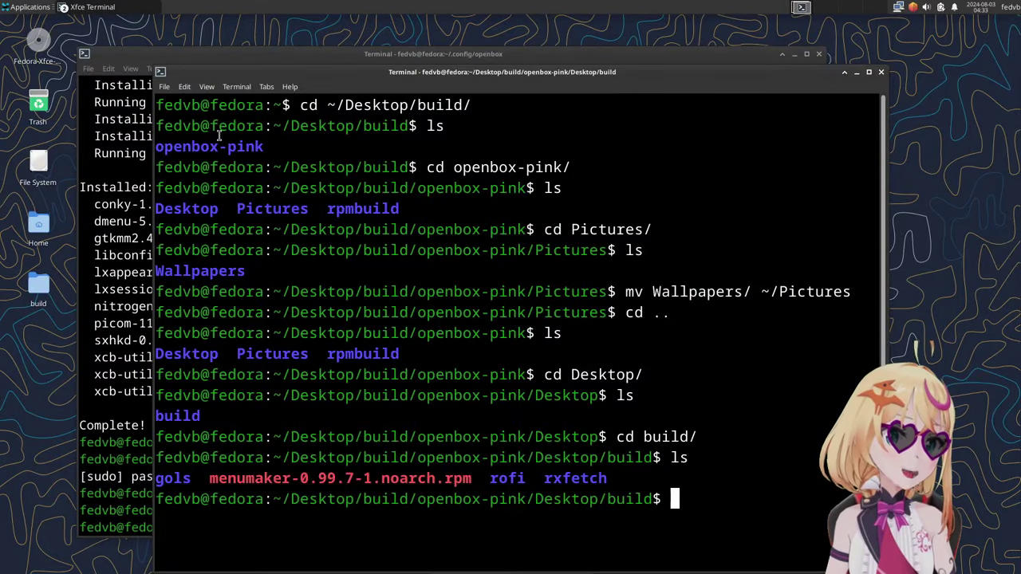
Step: Install menumaker-0.99.7-1.noarch.rpm with sudo dnf install, confirming with y
type("sudo dnf is")
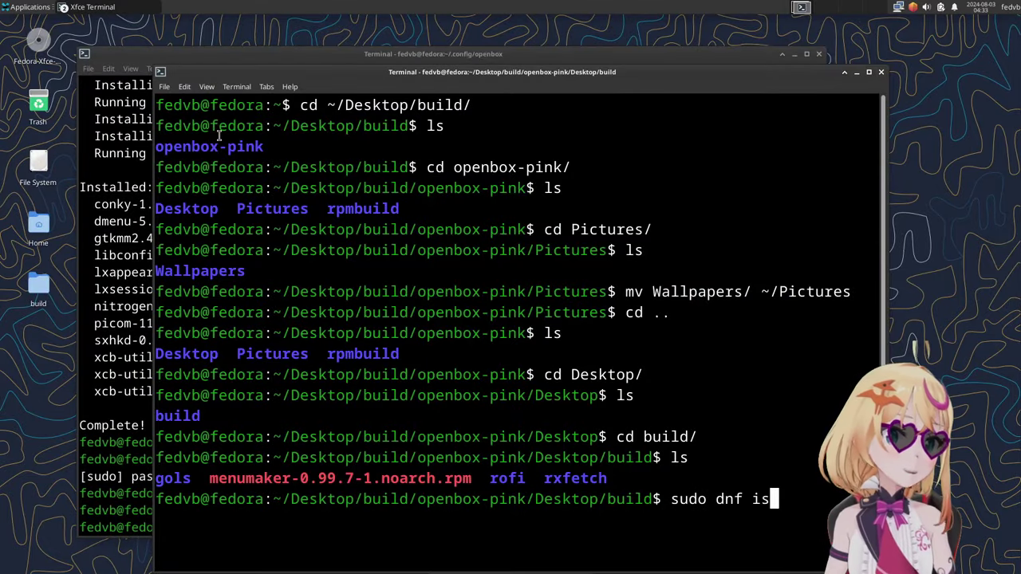
key("BackSpace")
type("nstall")
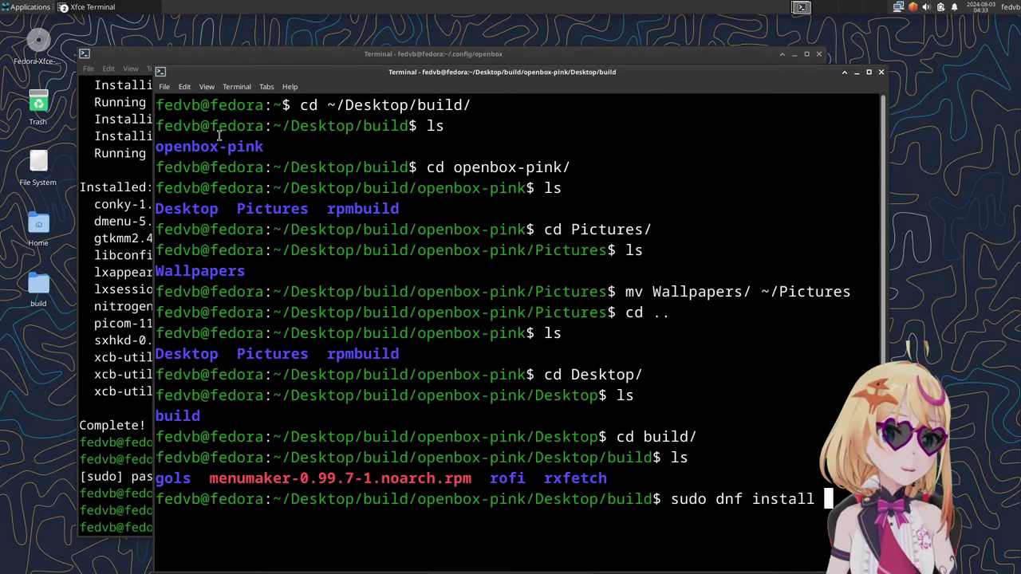
type(" men")
key("Tab")
key("Return")
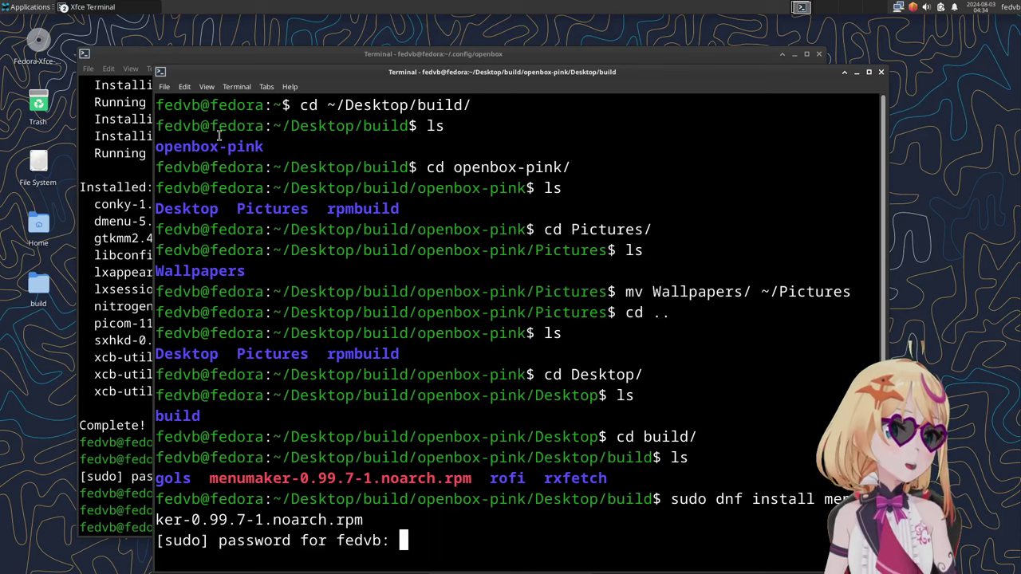
key("Return")
type("y")
key("Return")
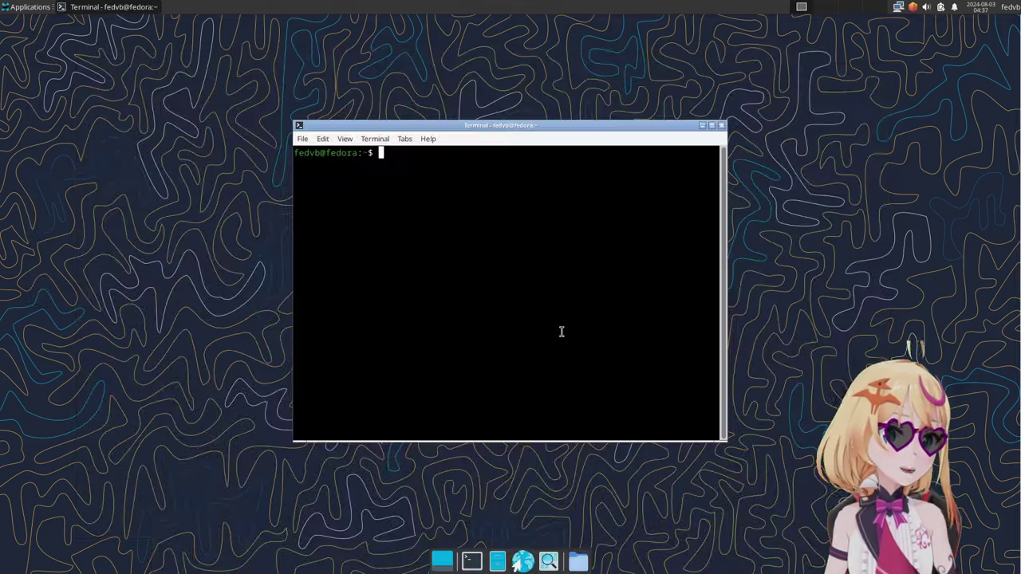
Step: Run mmaker -vf OpenBox and check the regenerated categorized desktop root menu
type("mmaker -v")
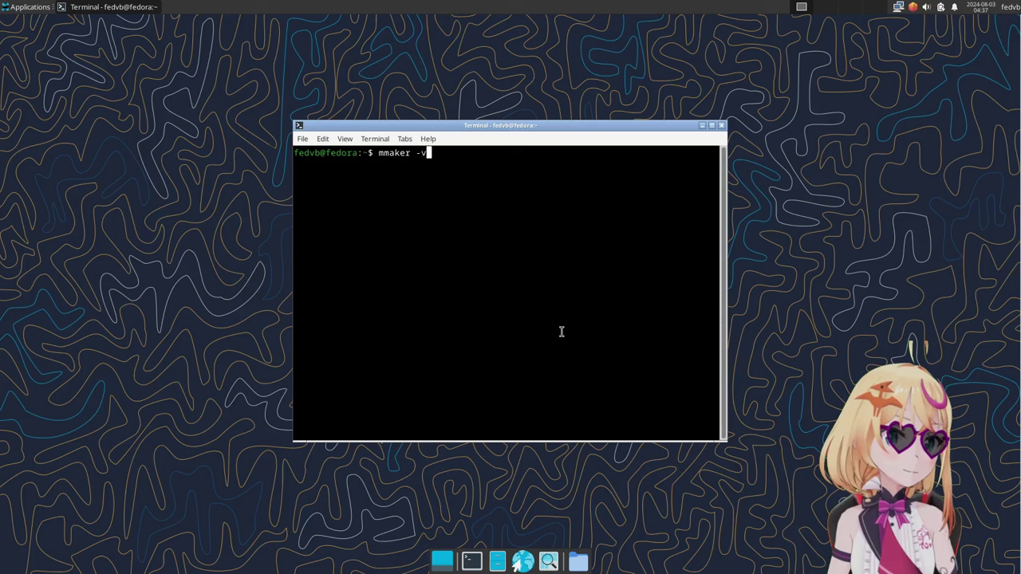
type("f OpenBox3")
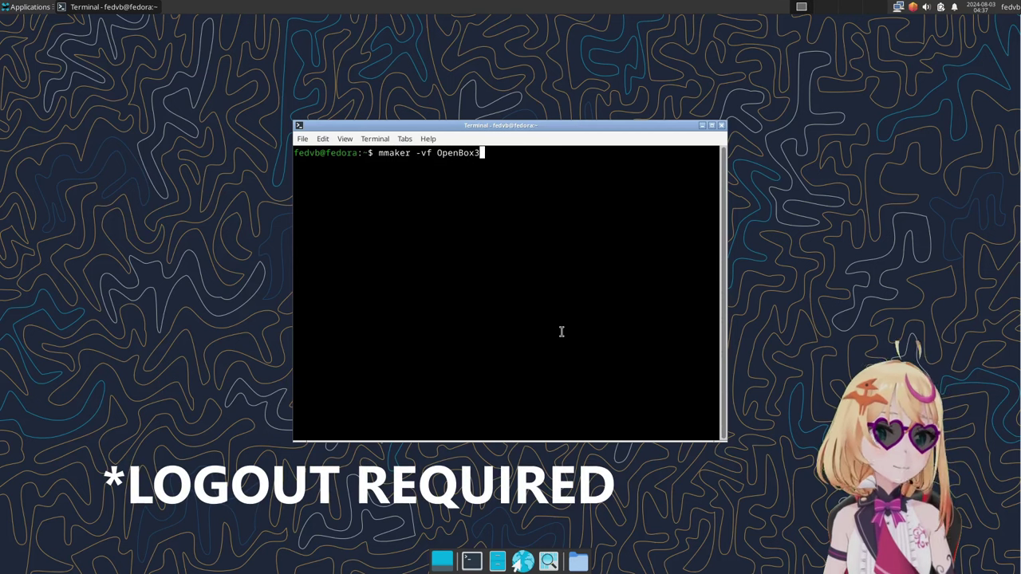
key("Return")
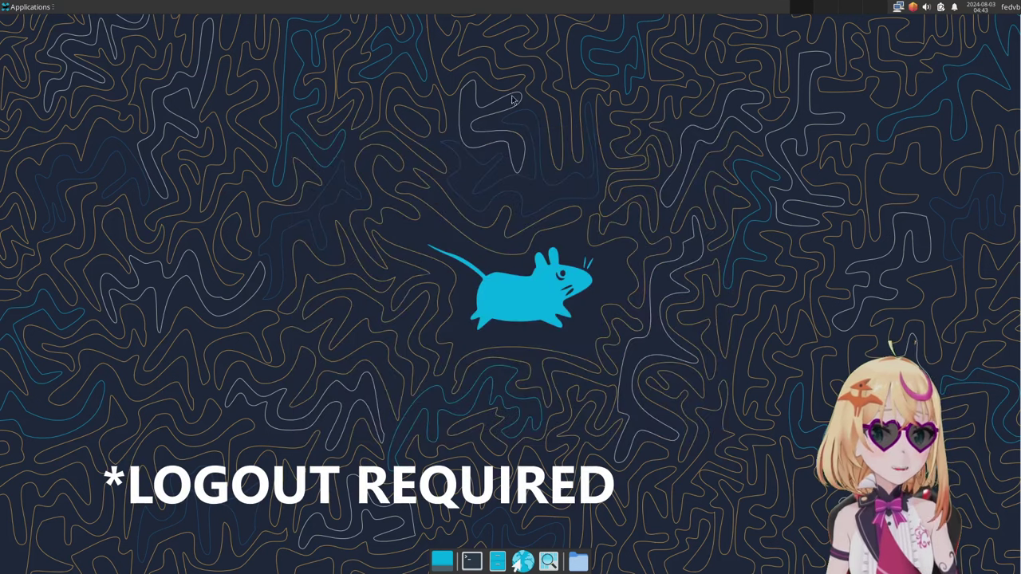
right_click(513, 99)
mouse_move(529, 219)
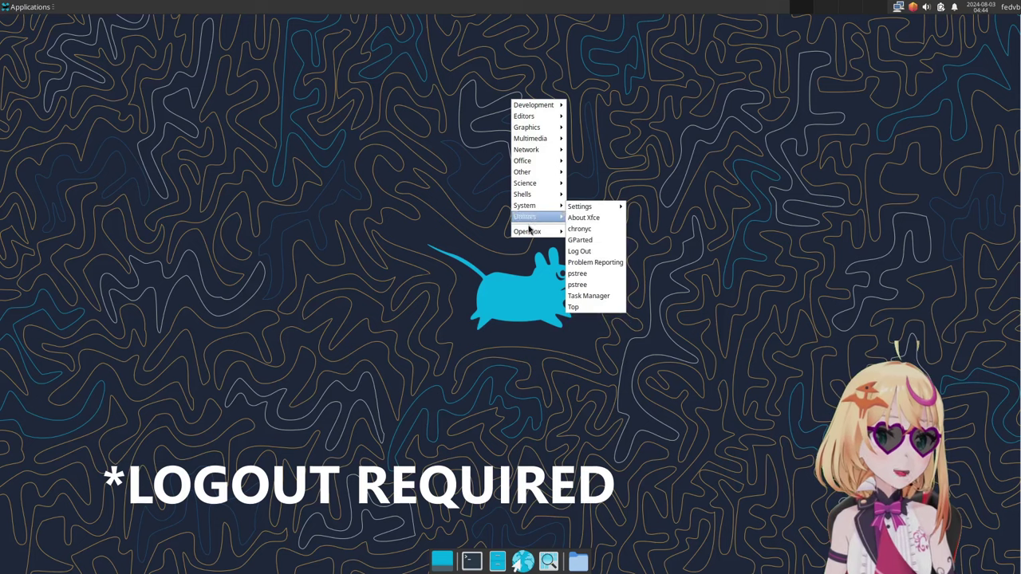
mouse_move(581, 233)
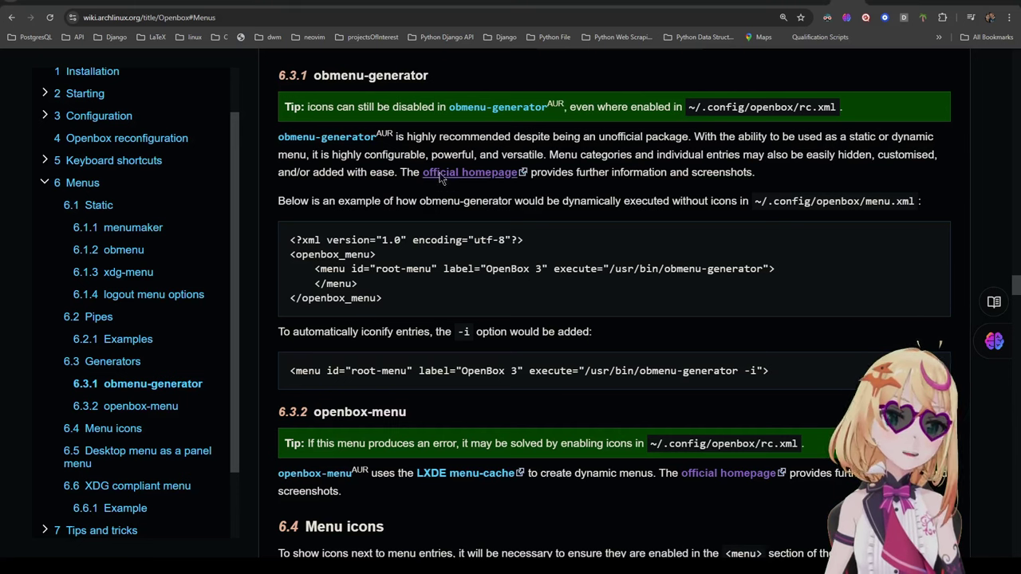
Step: Open and read through the obmenu-generator blog post
left_click(885, 8)
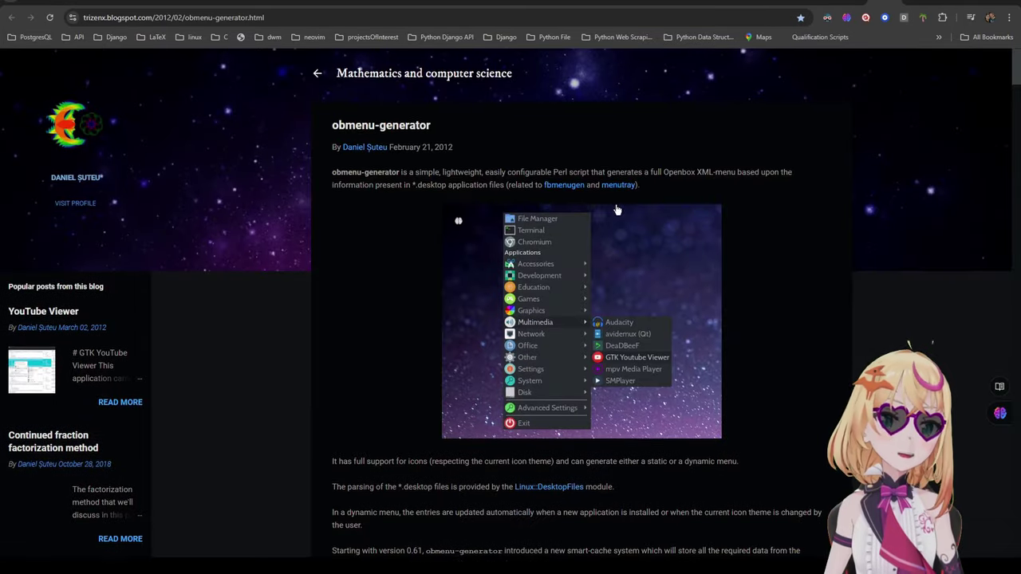
scroll(616, 210, "down", 4)
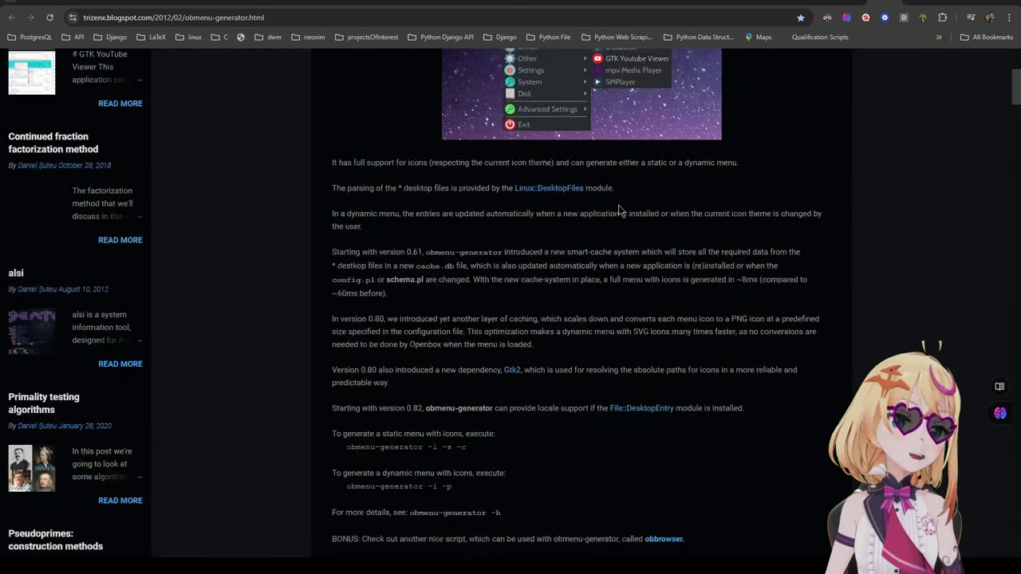
scroll(619, 209, "down", 3)
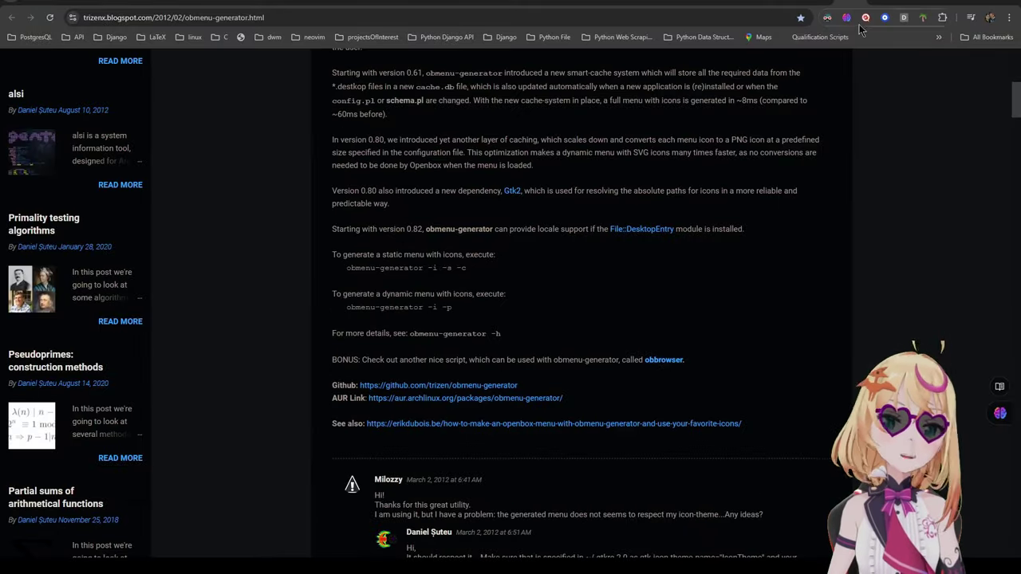
scroll(783, 141, "down", 2)
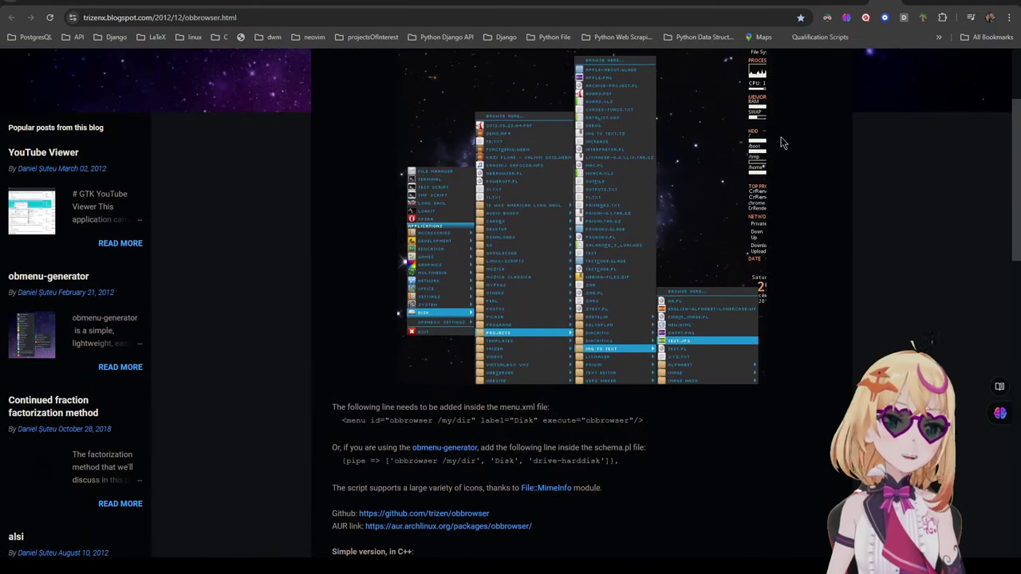
scroll(783, 142, "up", 1)
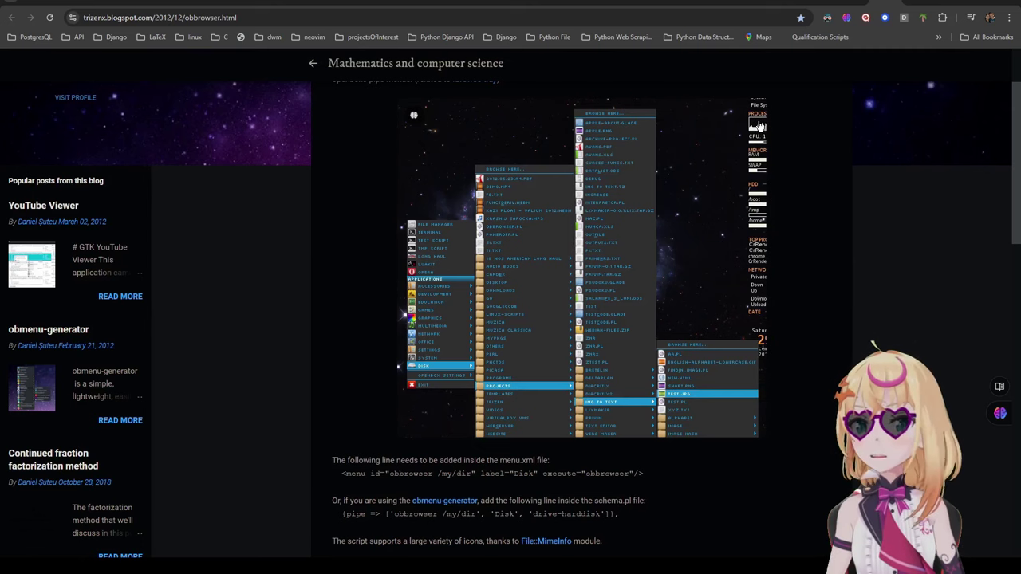
Step: Return to the ArchWiki Openbox menus page and highlight the archlinux-xdg-menu paragraph
left_click(807, 4)
scroll(476, 297, "up", 5)
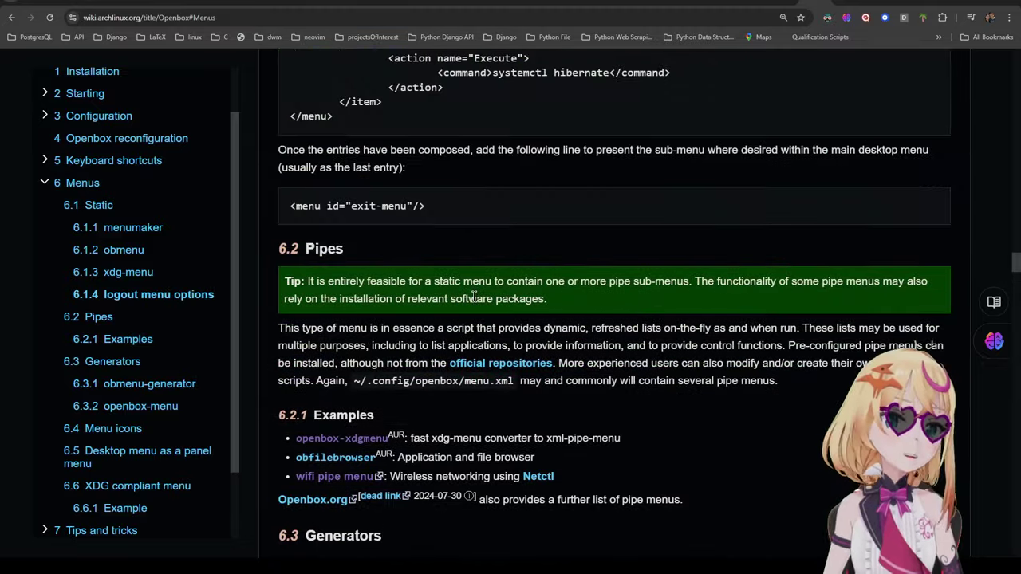
scroll(475, 296, "up", 8)
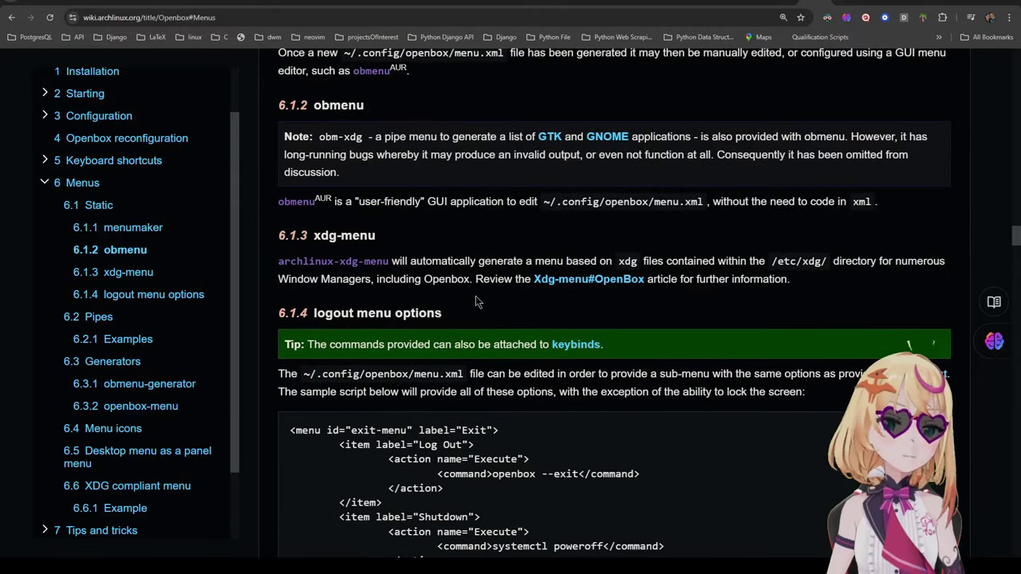
left_click_drag(273, 260, 841, 281)
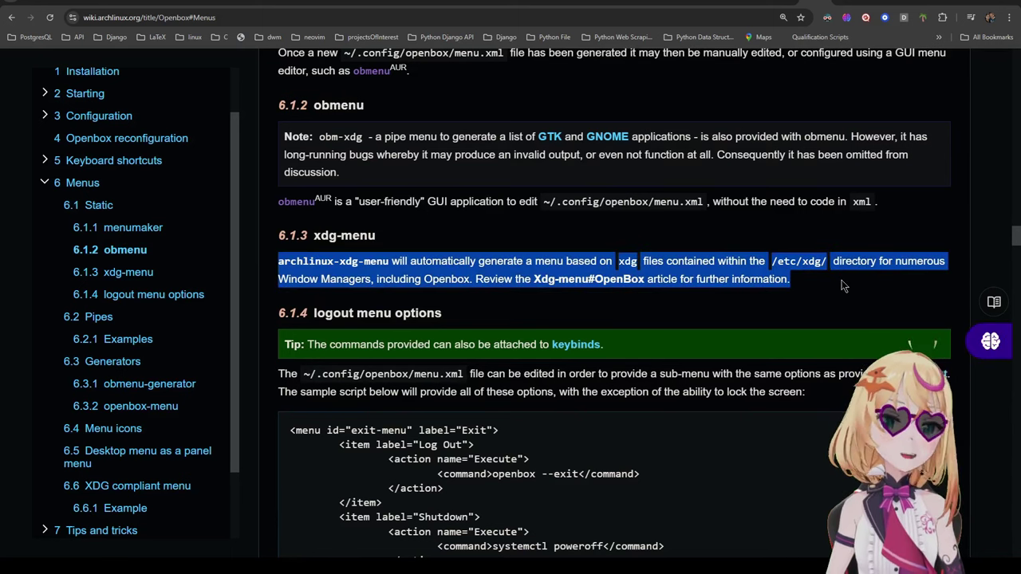
left_click(848, 297)
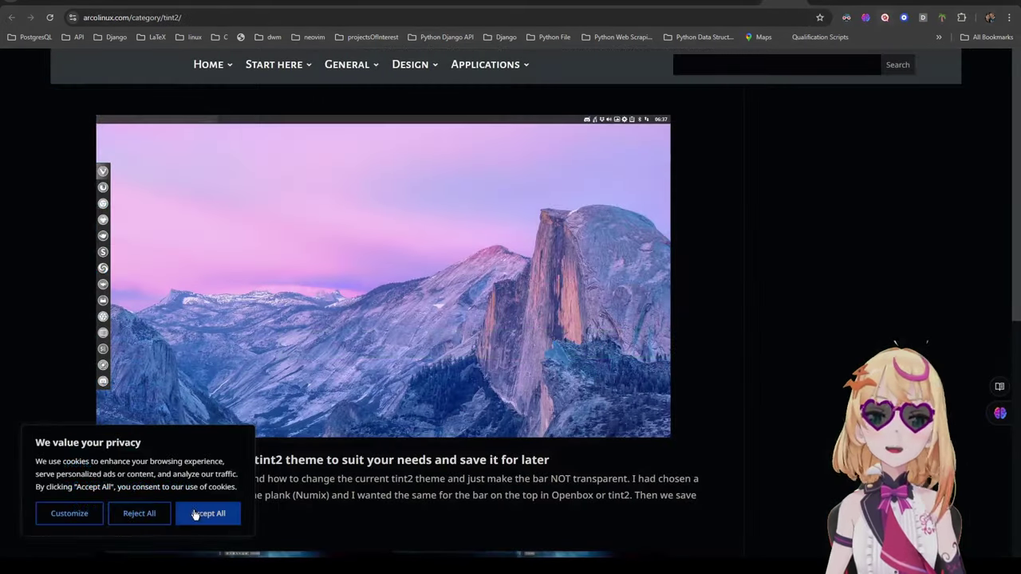
Step: Accept All on the ArcoLinux cookie notice
left_click(196, 514)
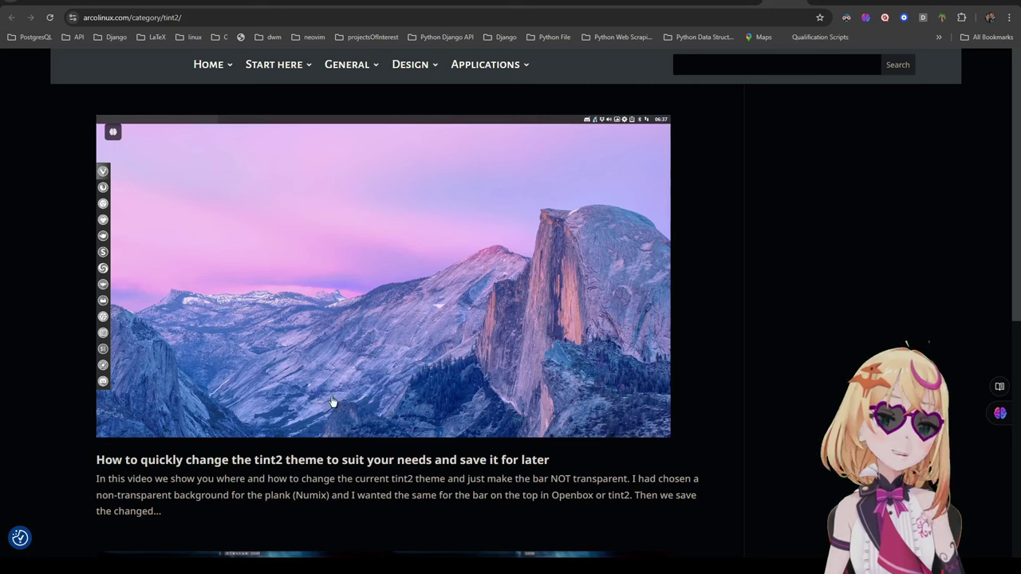
scroll(334, 403, "down", 1)
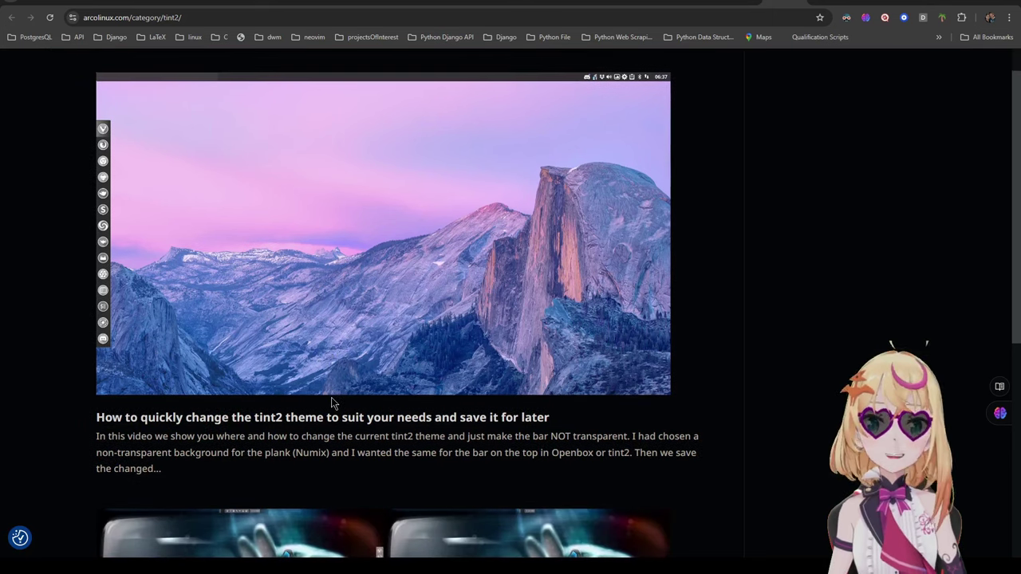
scroll(334, 403, "up", 1)
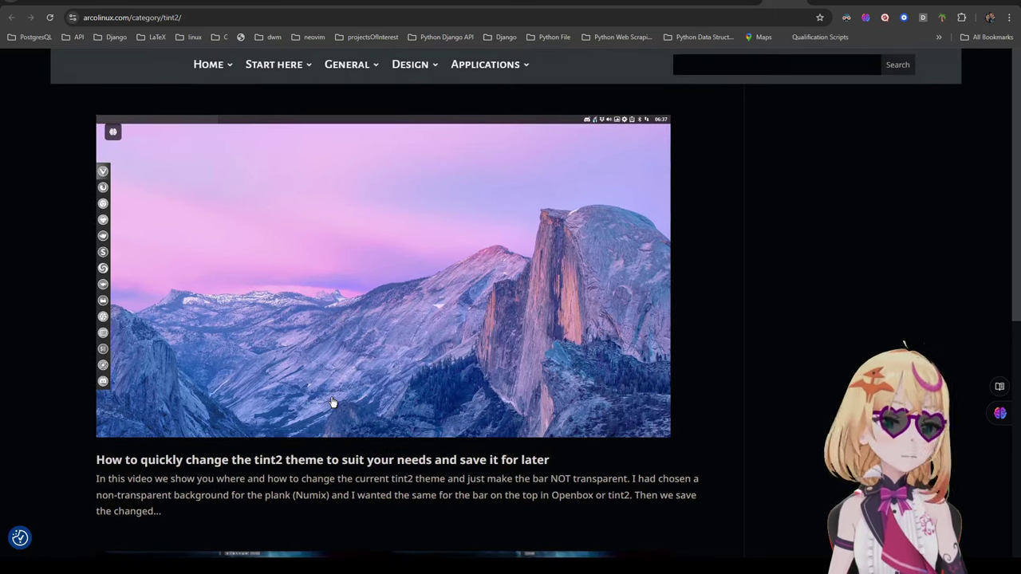
Step: Browse the Gallery screenshots on the Codeberg dotfiles-bspwm page
key("alt+Left")
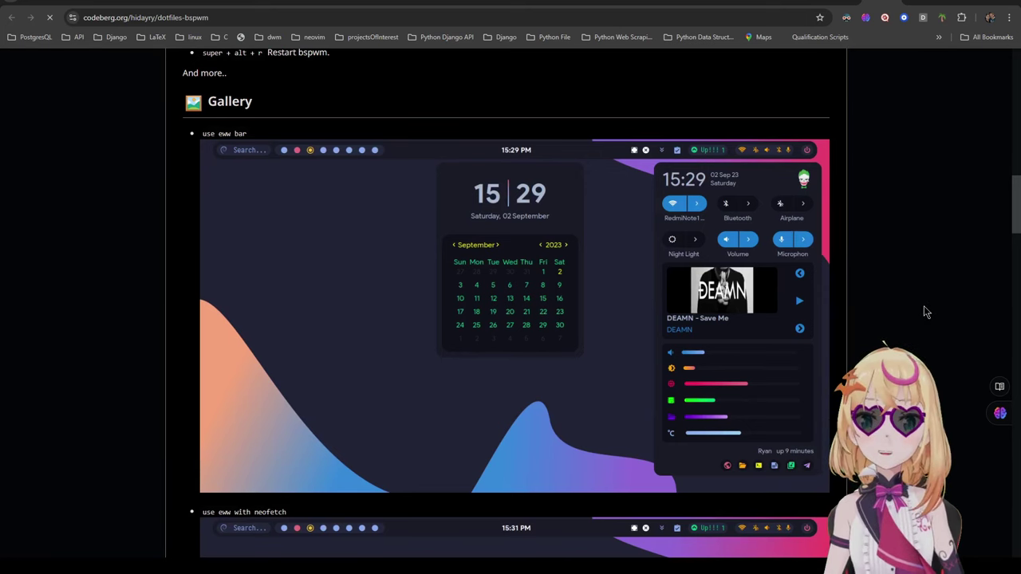
scroll(922, 311, "down", 3)
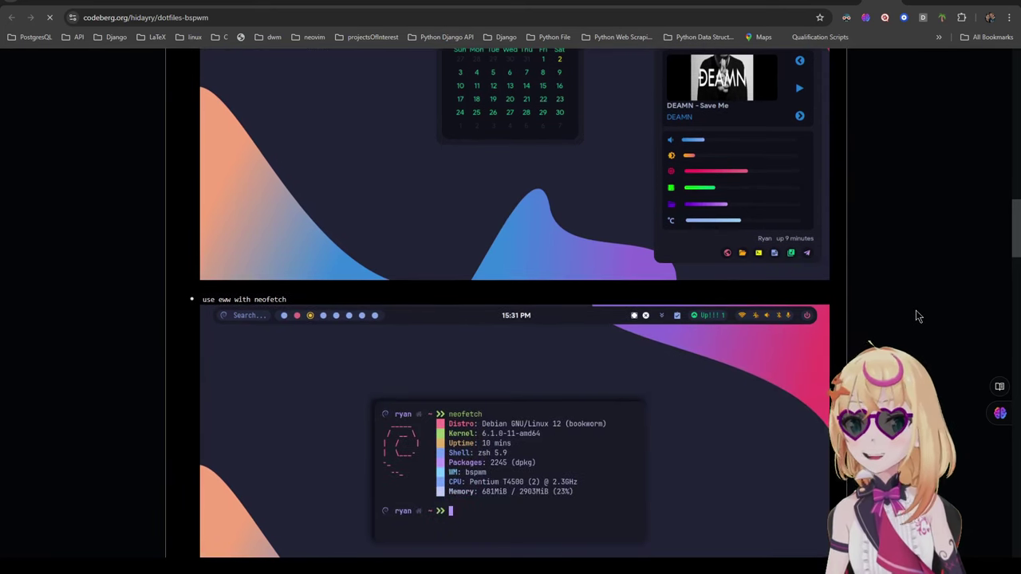
scroll(918, 316, "down", 3)
scroll(919, 315, "down", 3)
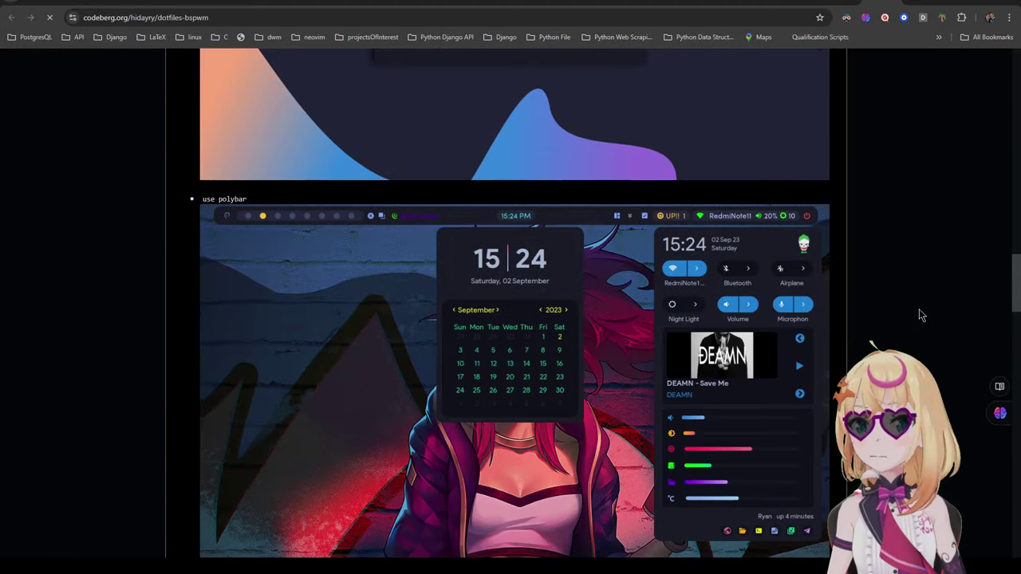
scroll(919, 315, "down", 5)
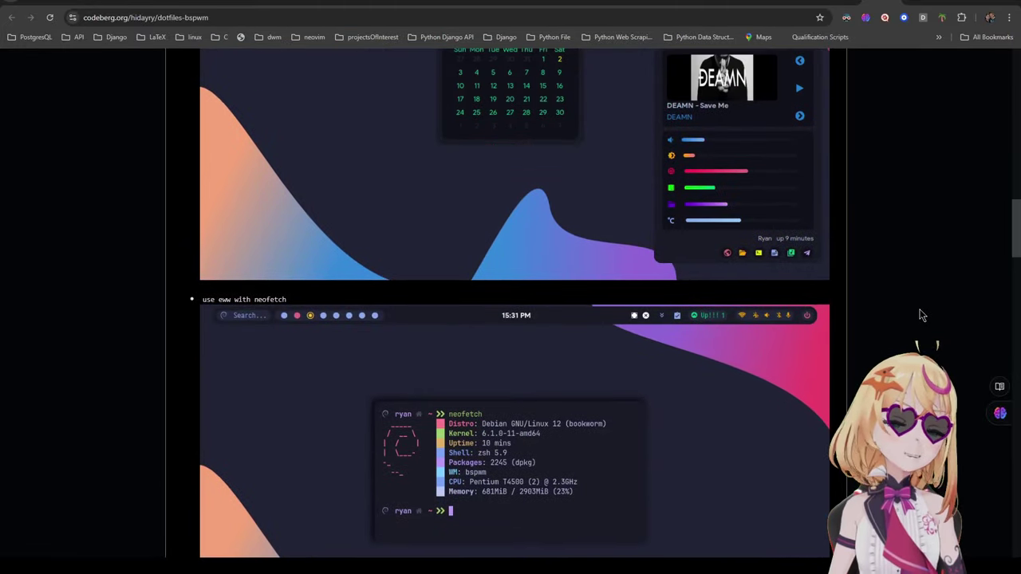
scroll(920, 315, "down", 1)
scroll(919, 316, "up", 4)
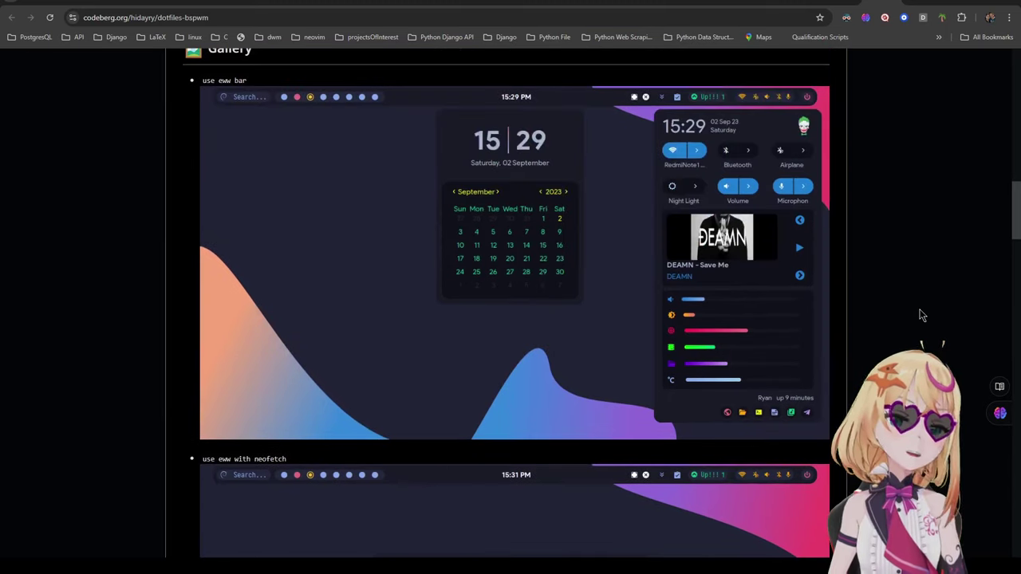